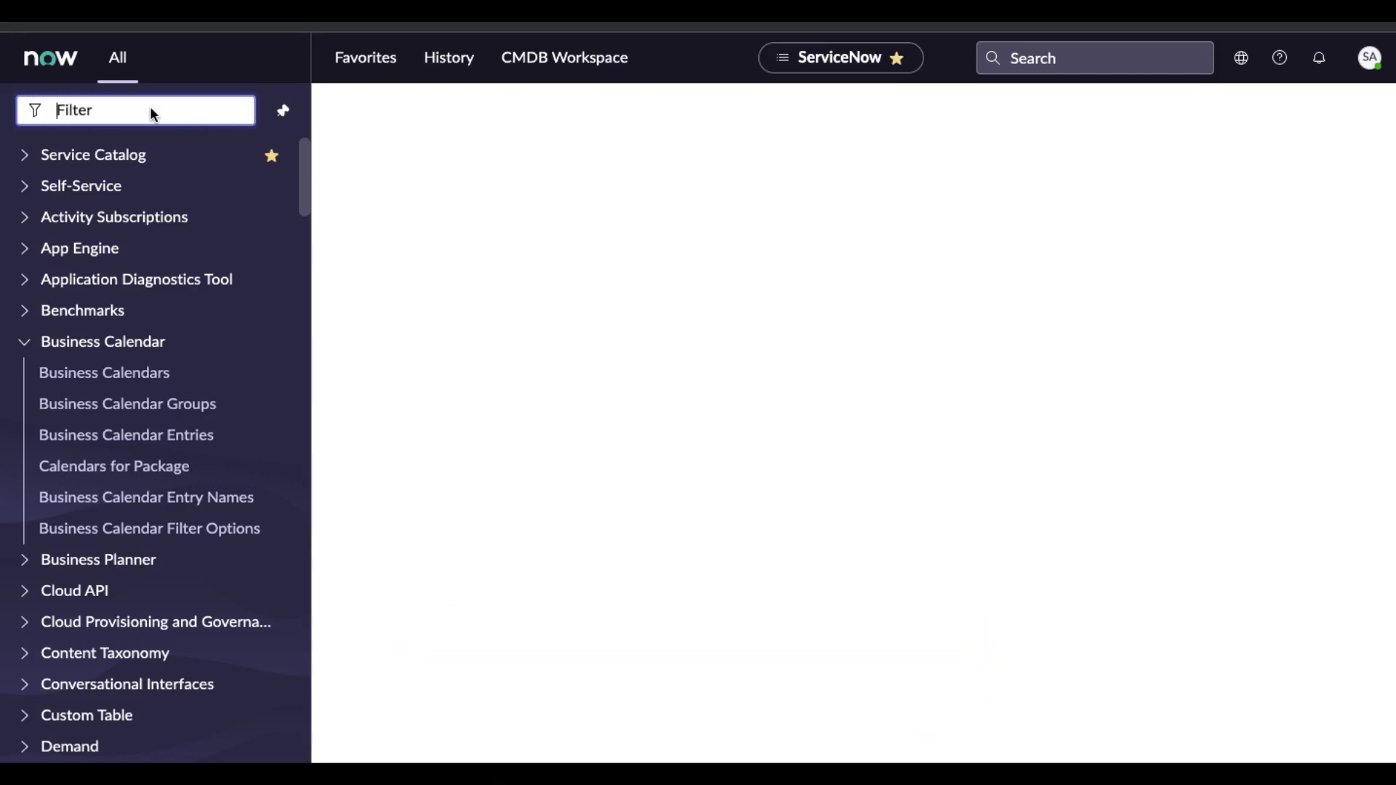
Open the Incidents list by entering incident.list in the application navigator filter
type("incident.list")
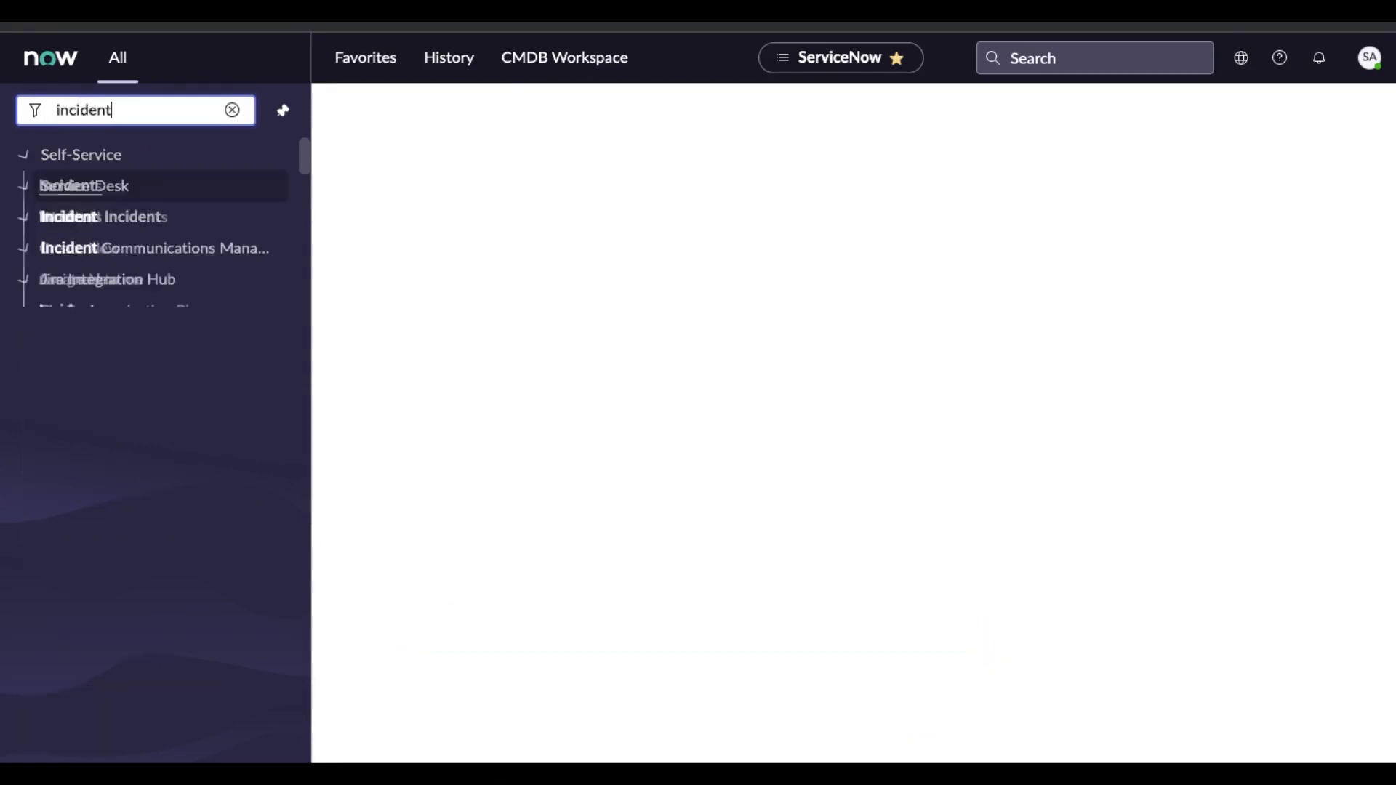
key("Return")
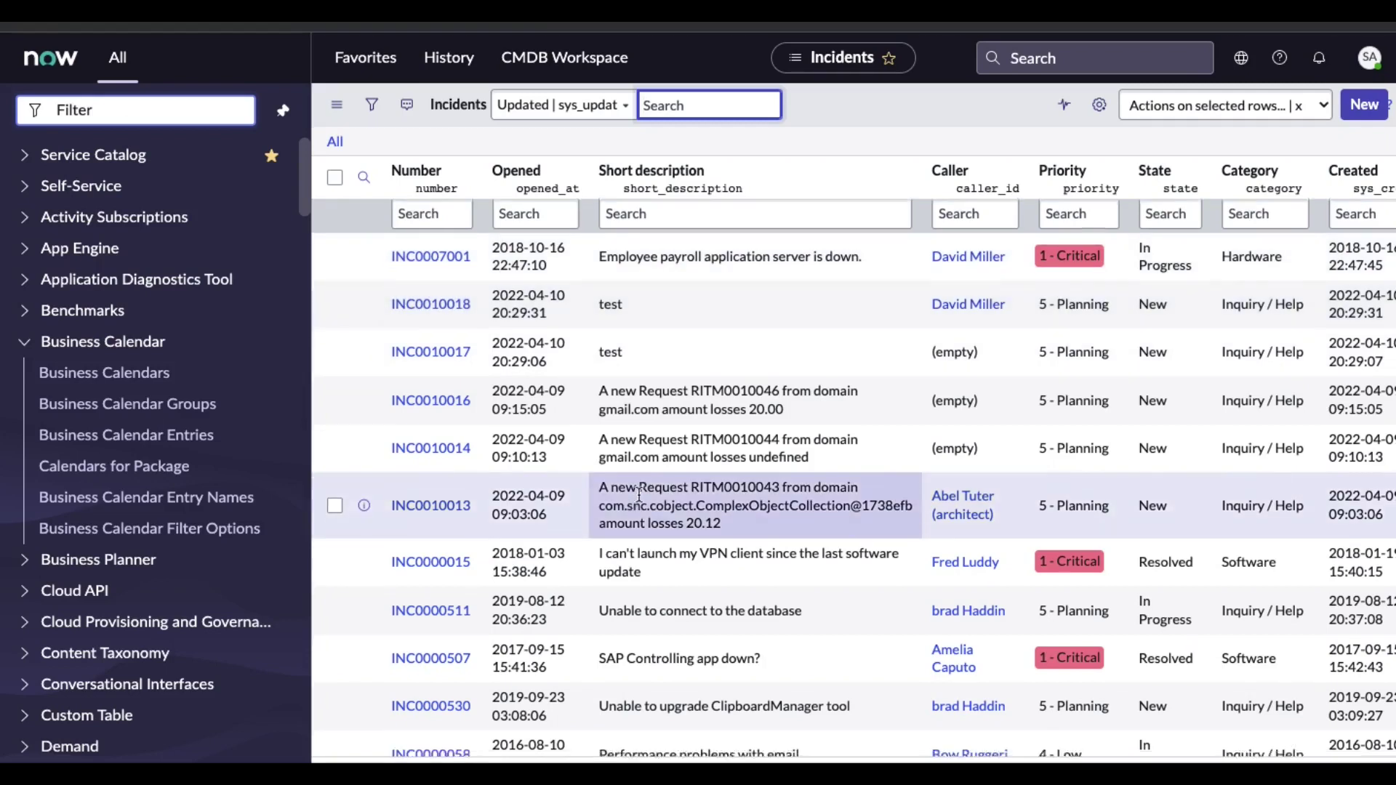
scroll(638, 491, "down", 5)
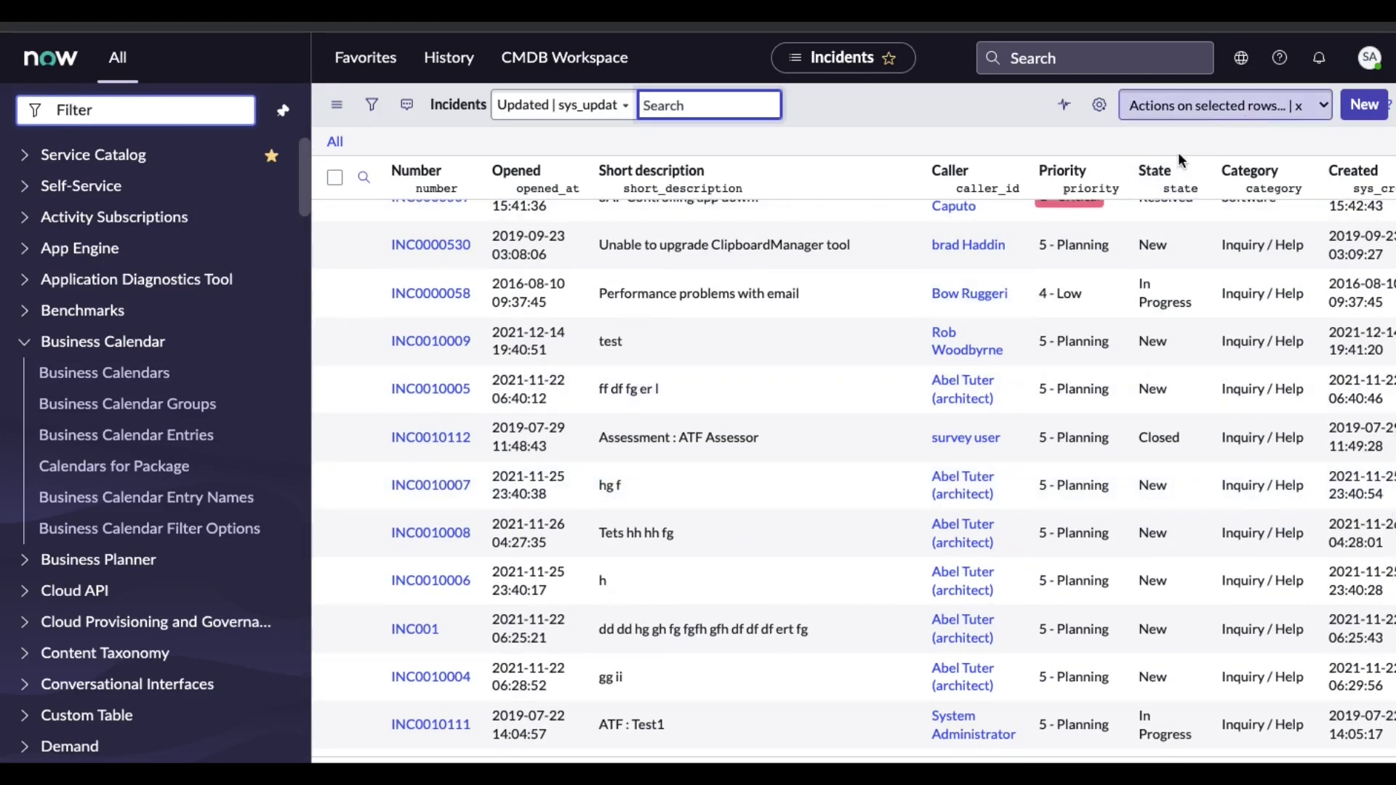
scroll(1057, 275, "up", 6)
left_click(1241, 106)
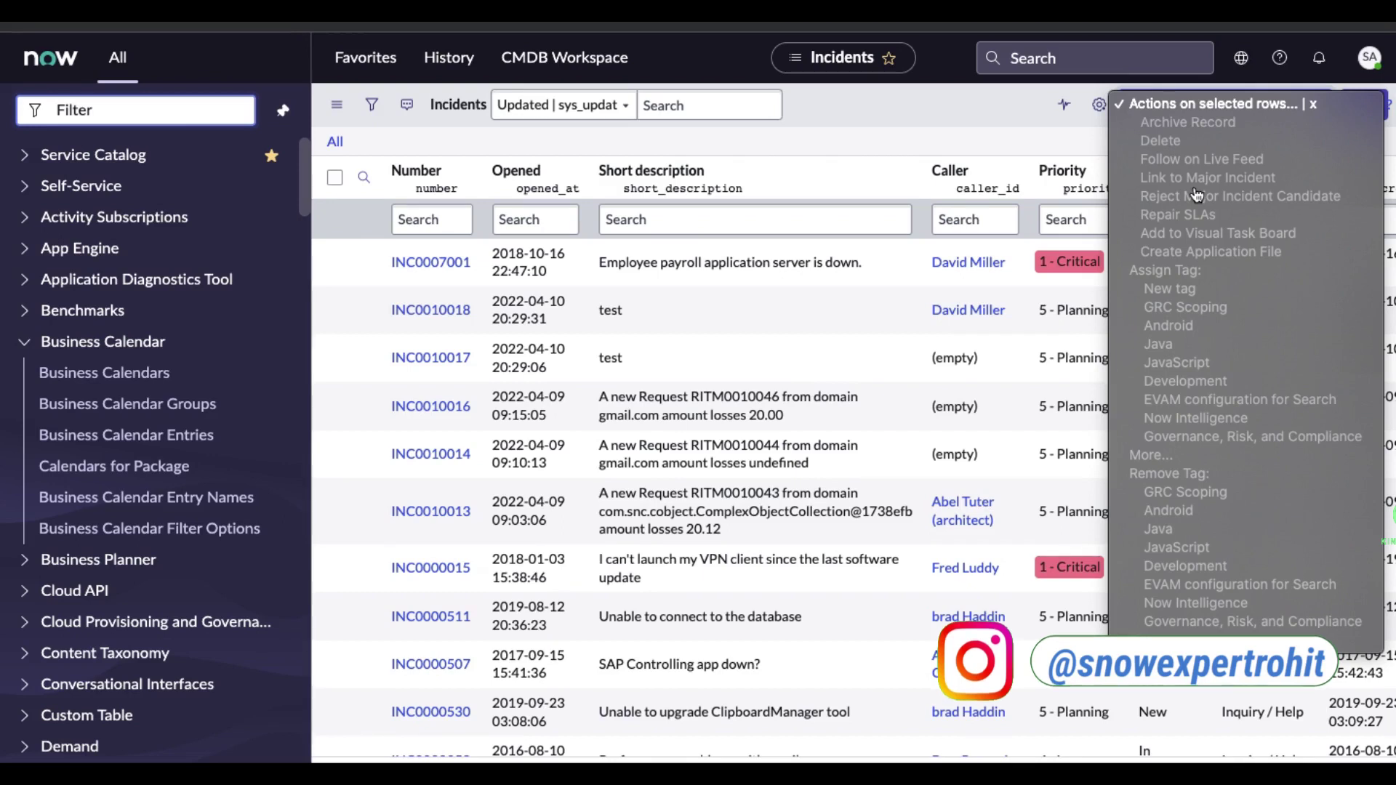
left_click(1002, 211)
left_click(450, 268)
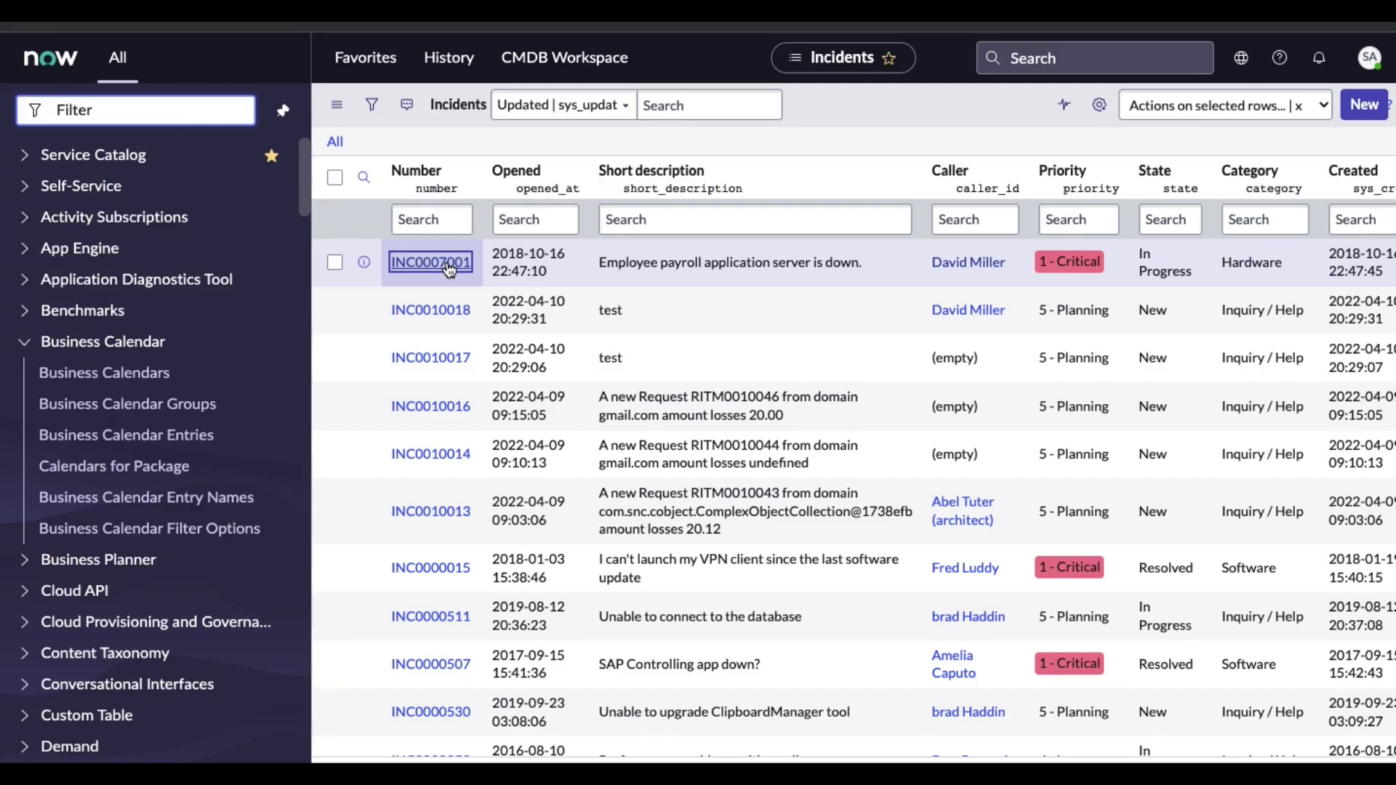
Open incident INC0010018's form from the Incidents list and focus the navigator filter
left_click(450, 268)
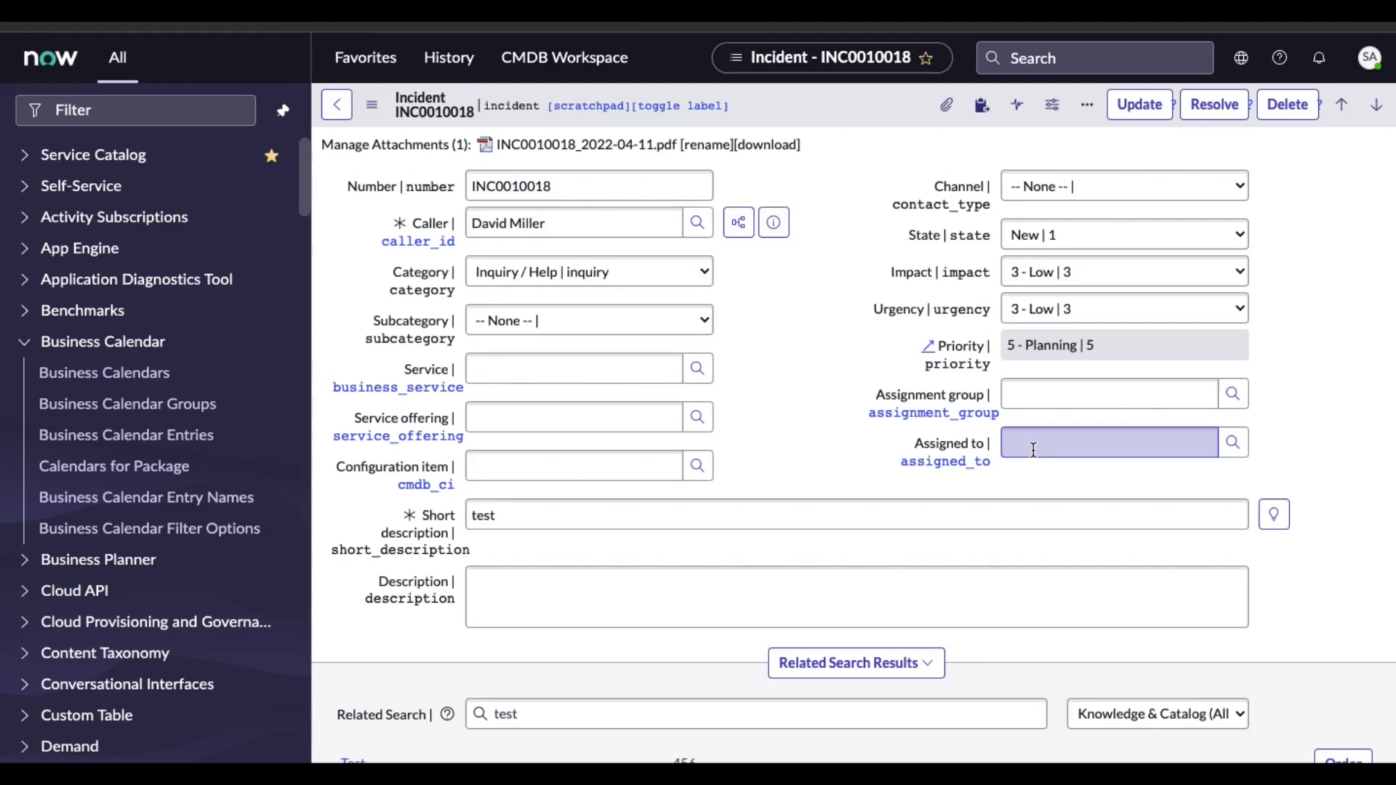
left_click(143, 118)
Filter the navigator for 'ui act' and go to System Definition > UI Actions
type("ui act")
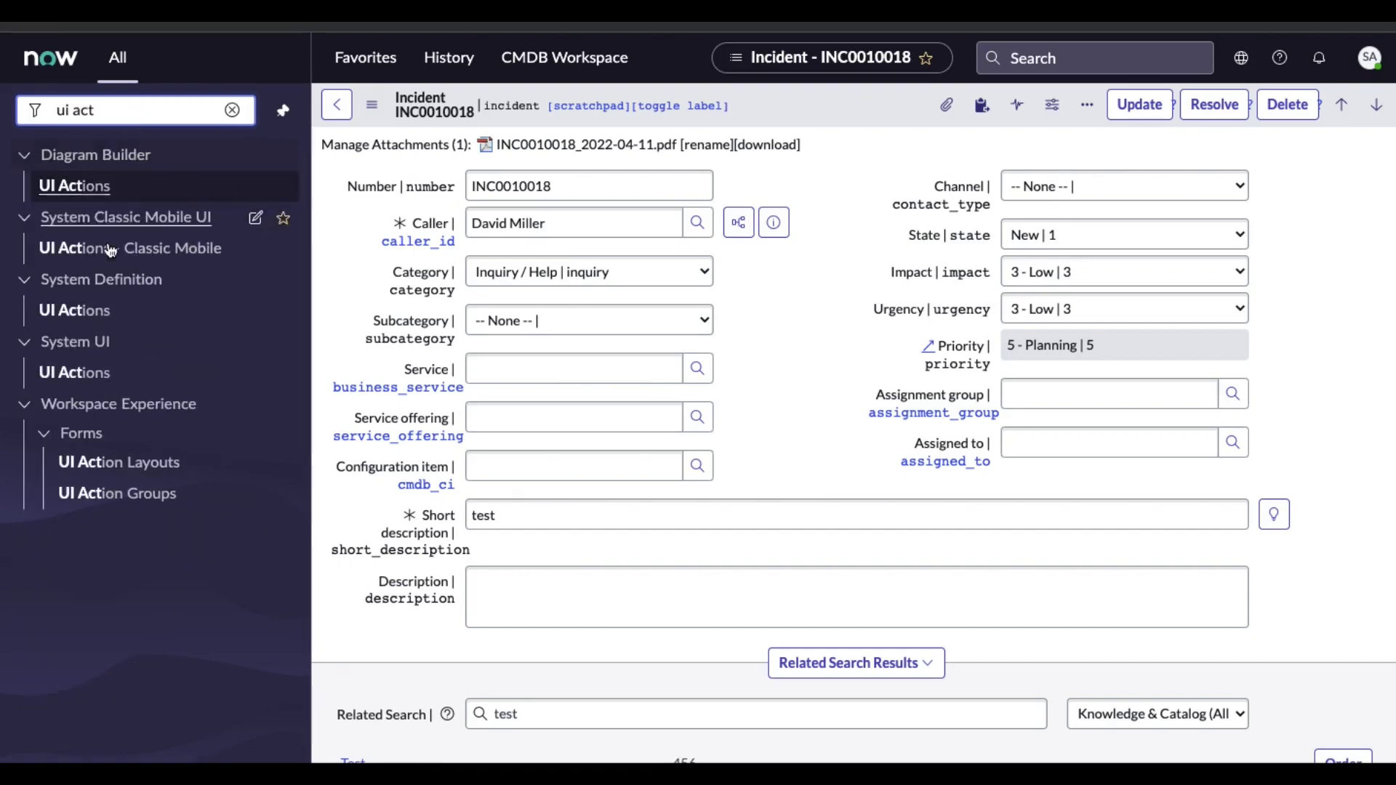
left_click(94, 318)
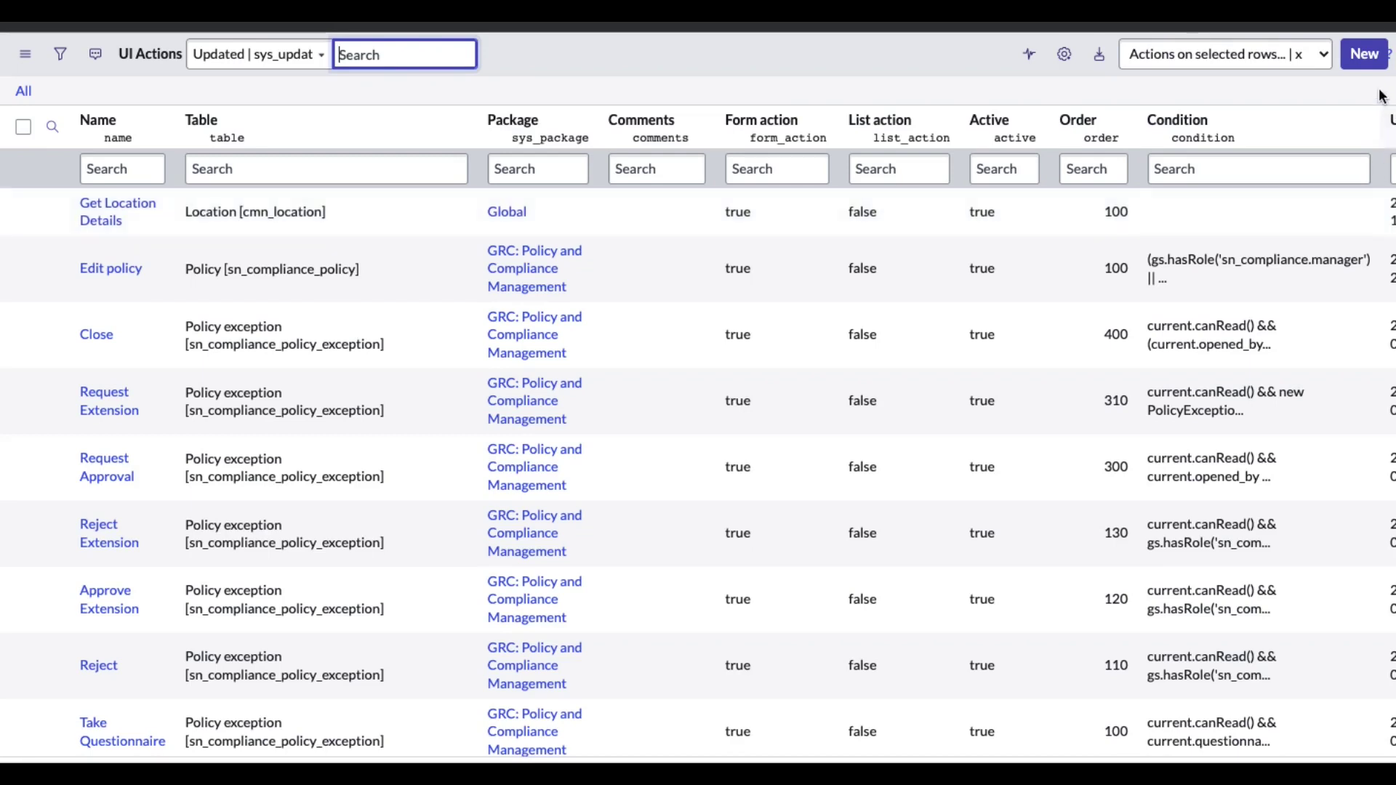
Create a blank UI Action record and put the cursor in its Name field
left_click(1369, 67)
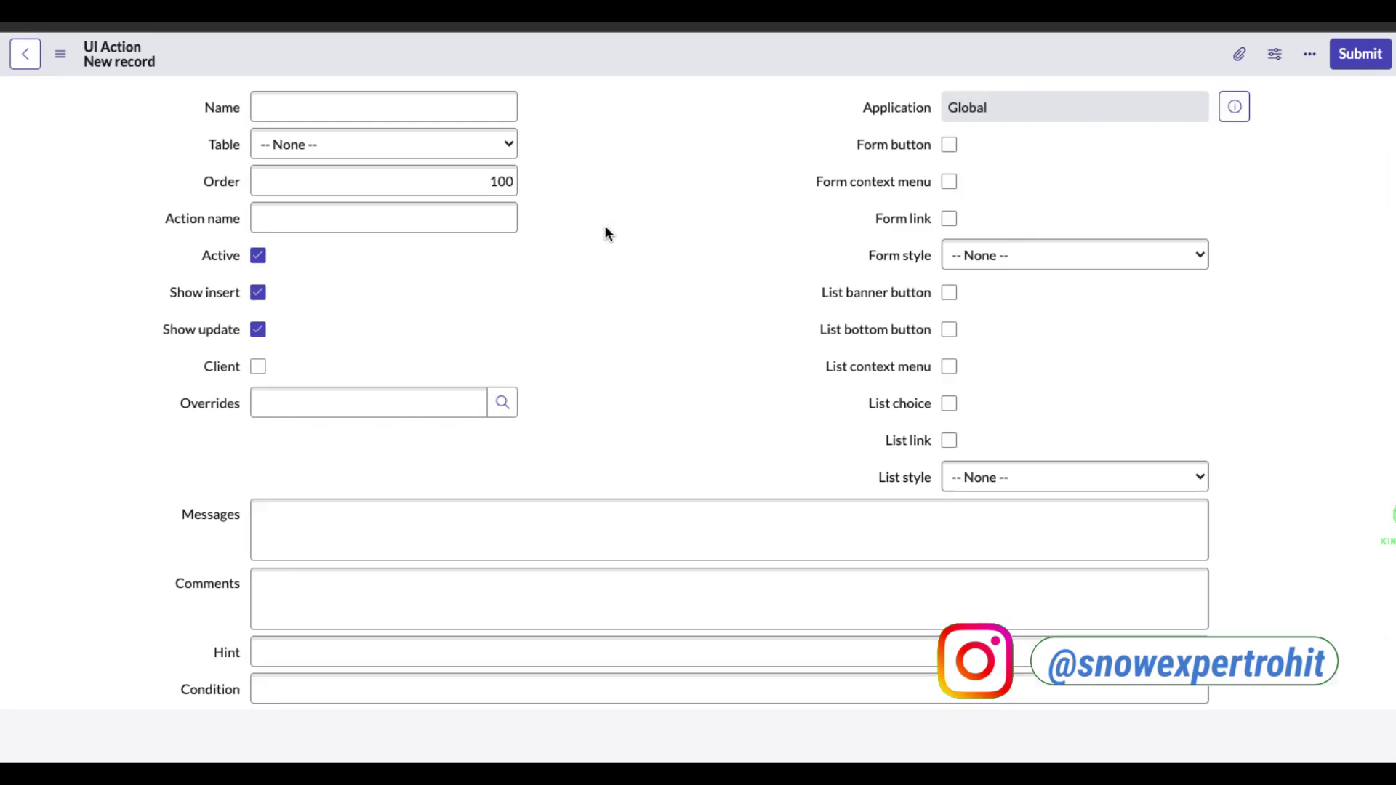
left_click(312, 104)
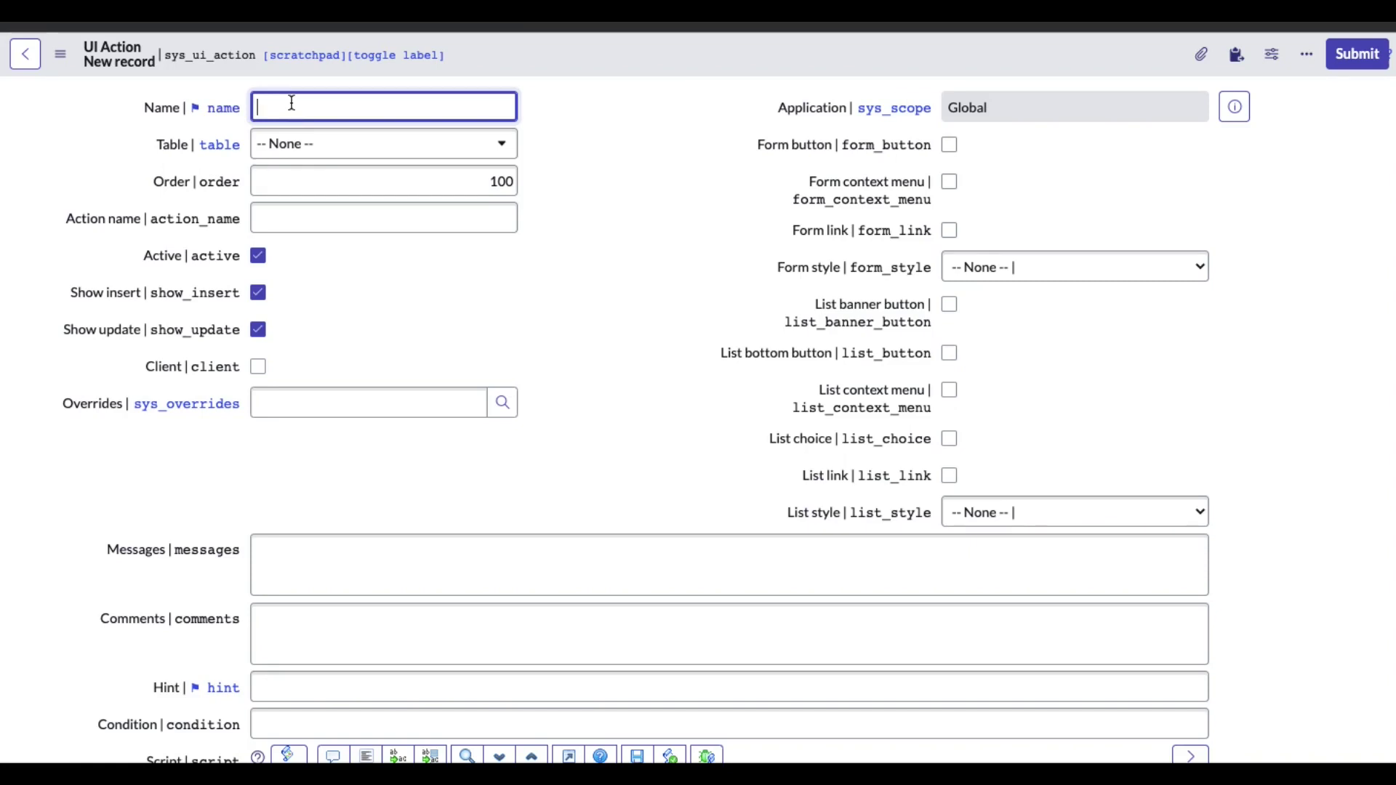
Name the UI Action 'In Progress' and set its table to Incident [incident]
type("In Progress")
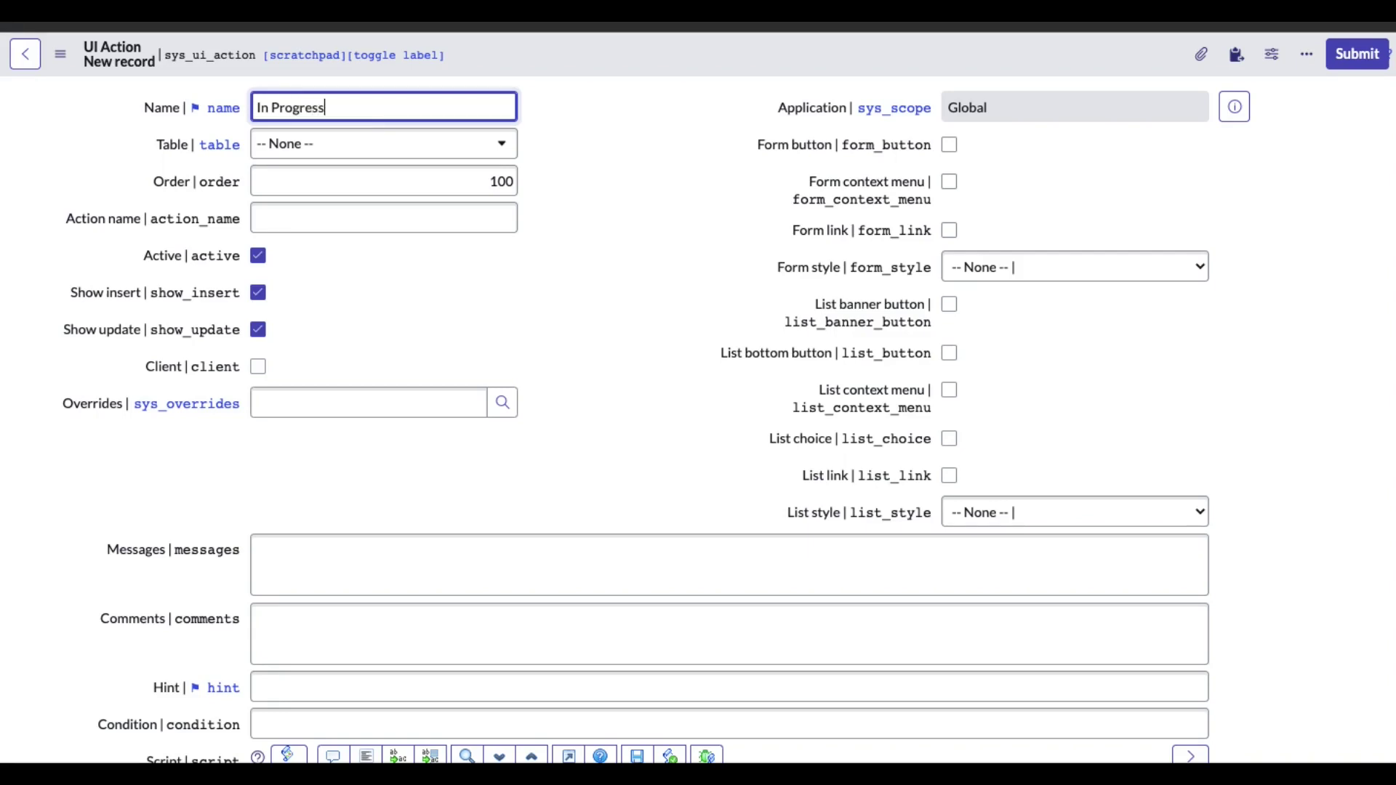
left_click(662, 202)
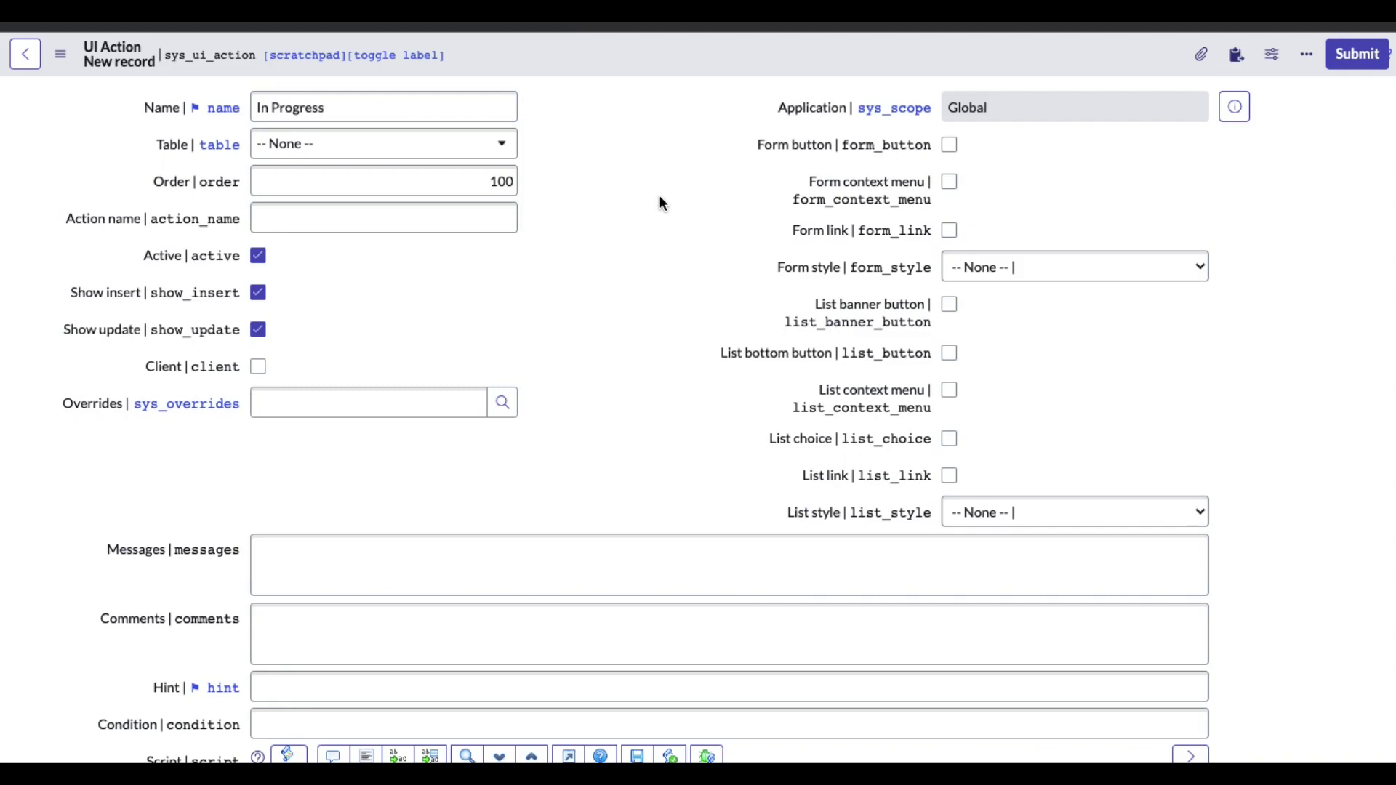
left_click(476, 155)
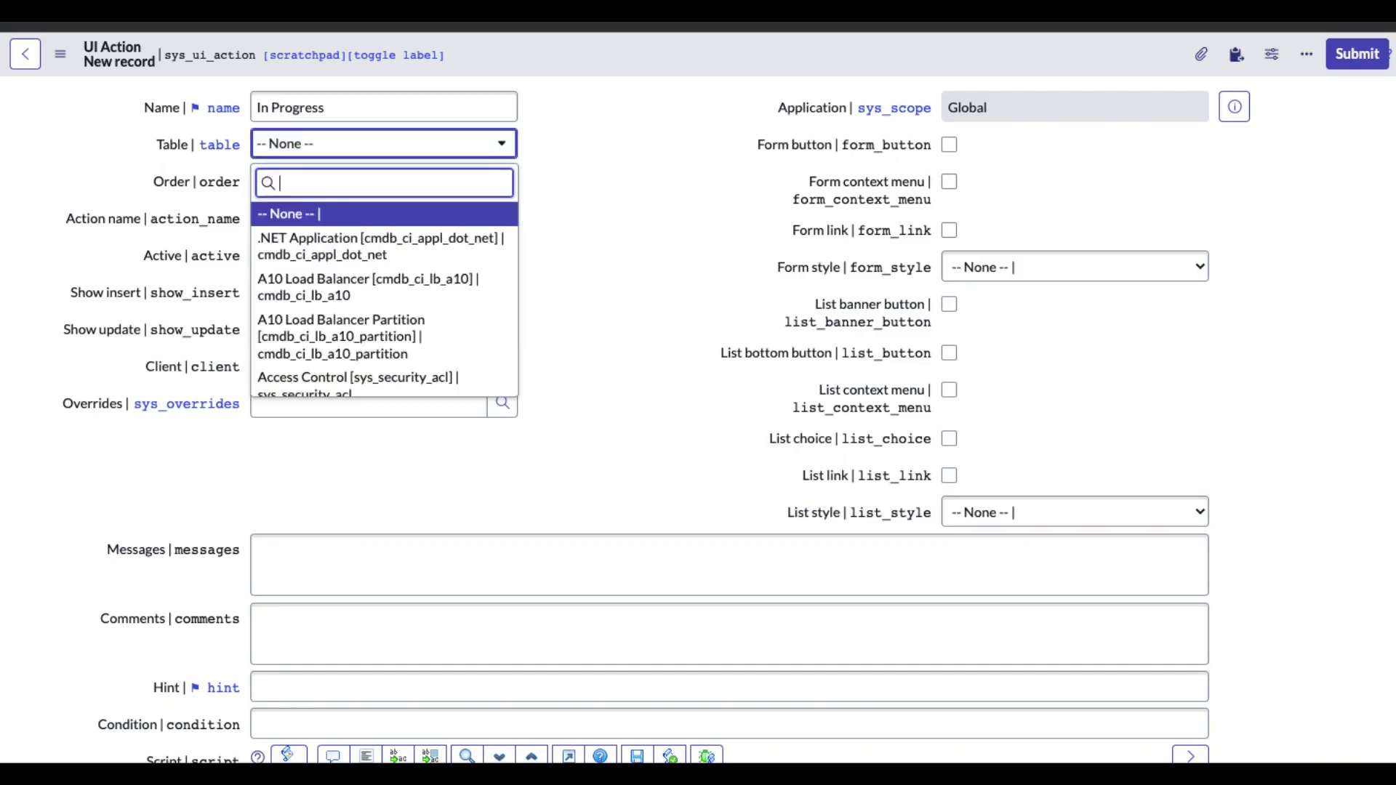
type("incident")
left_click(399, 218)
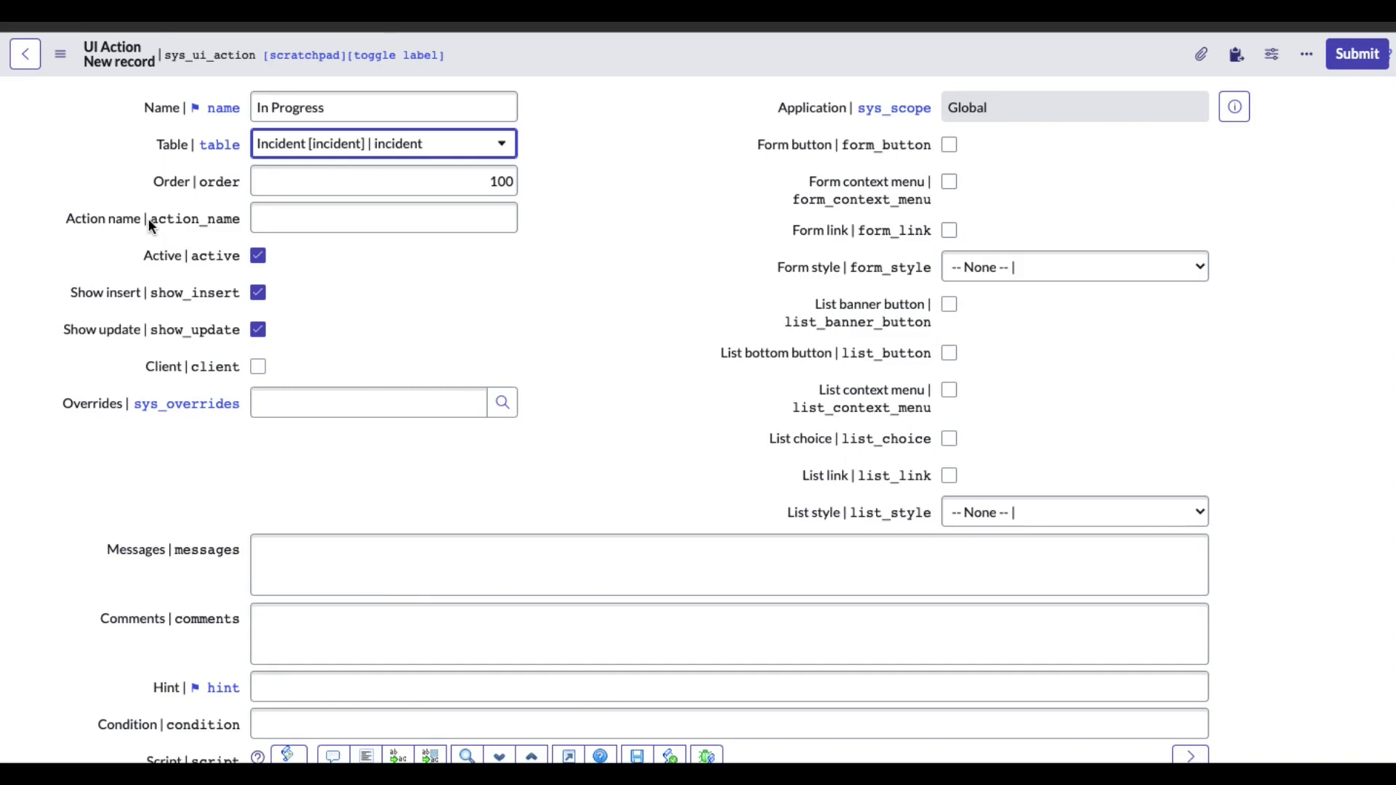
Keep the action Active with Show insert and Show update checked, ready for the Condition
left_click(279, 213)
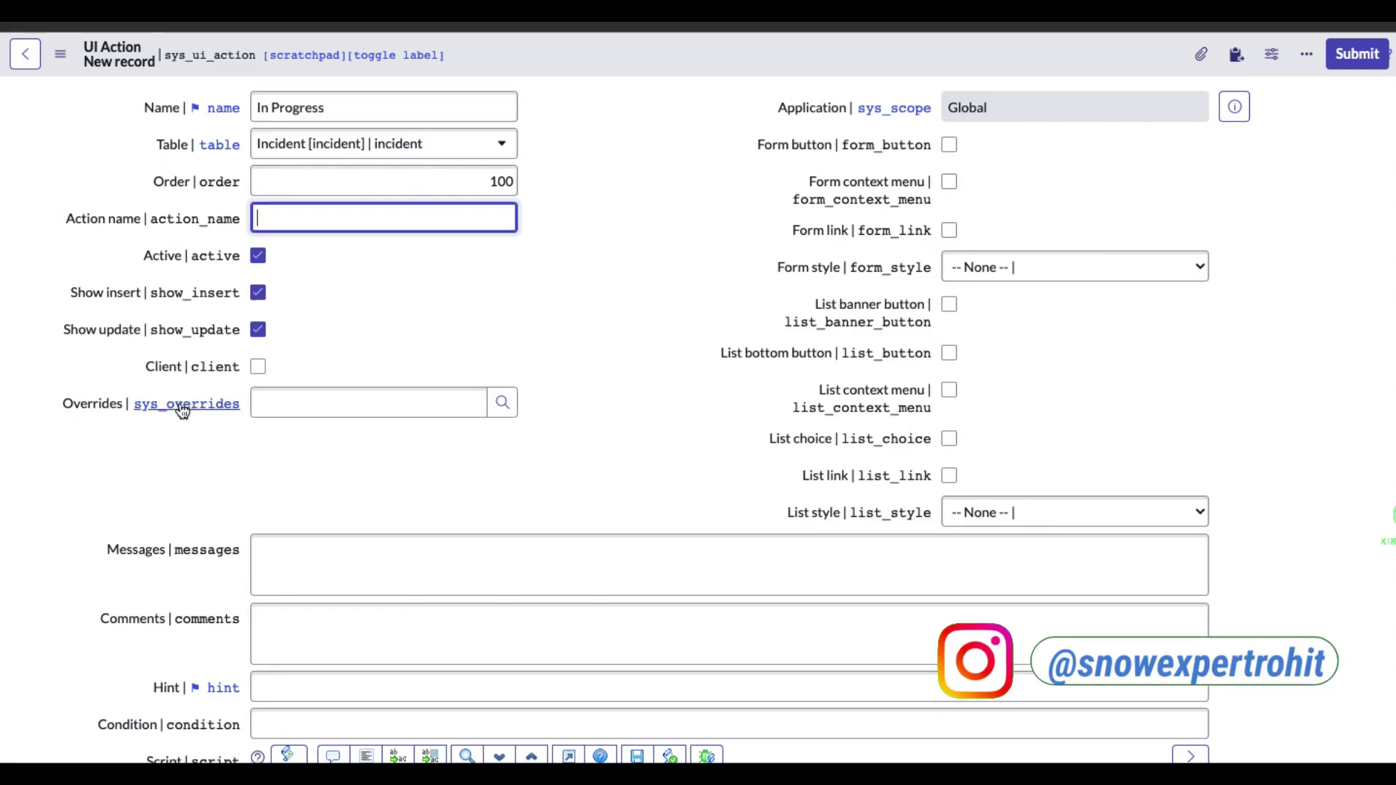
scroll(179, 403, "down", 1)
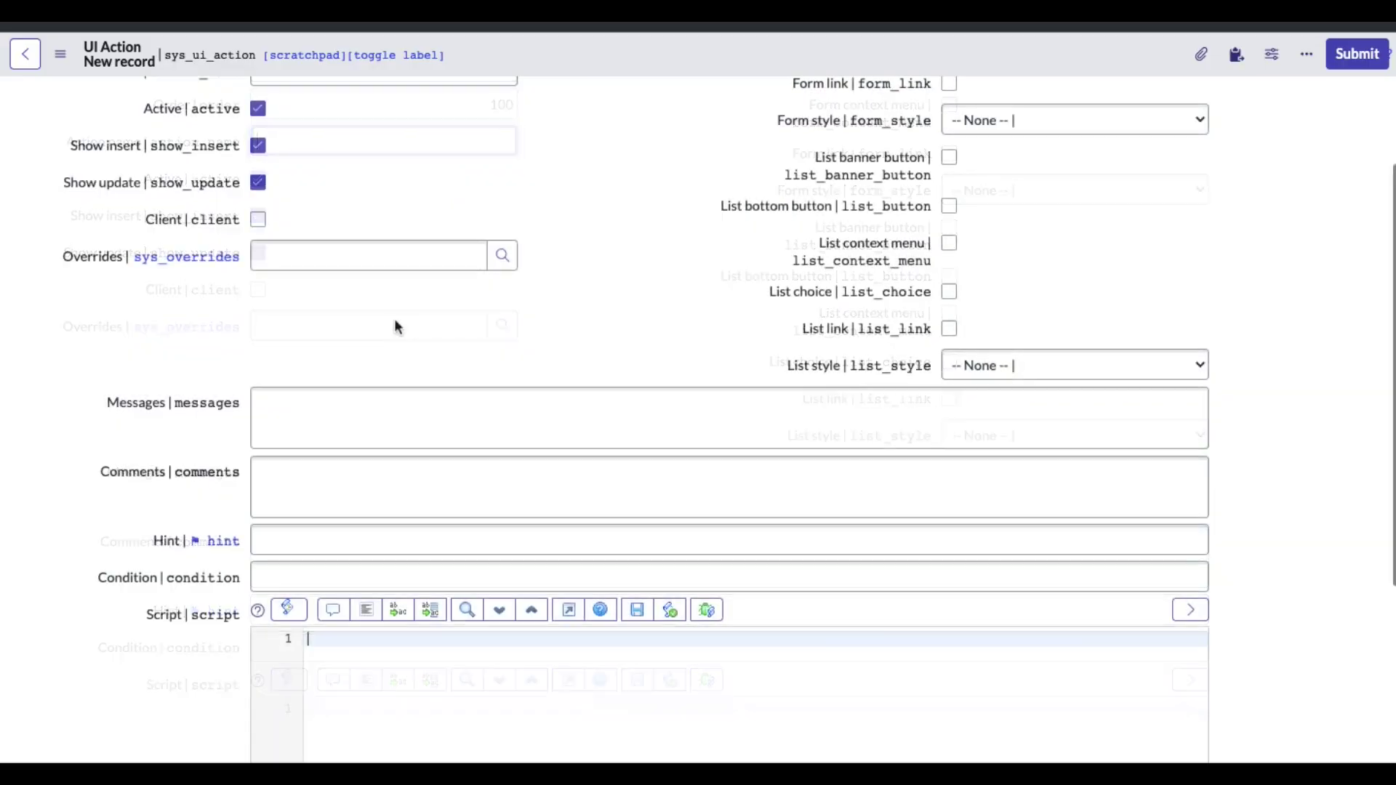
left_click(285, 573)
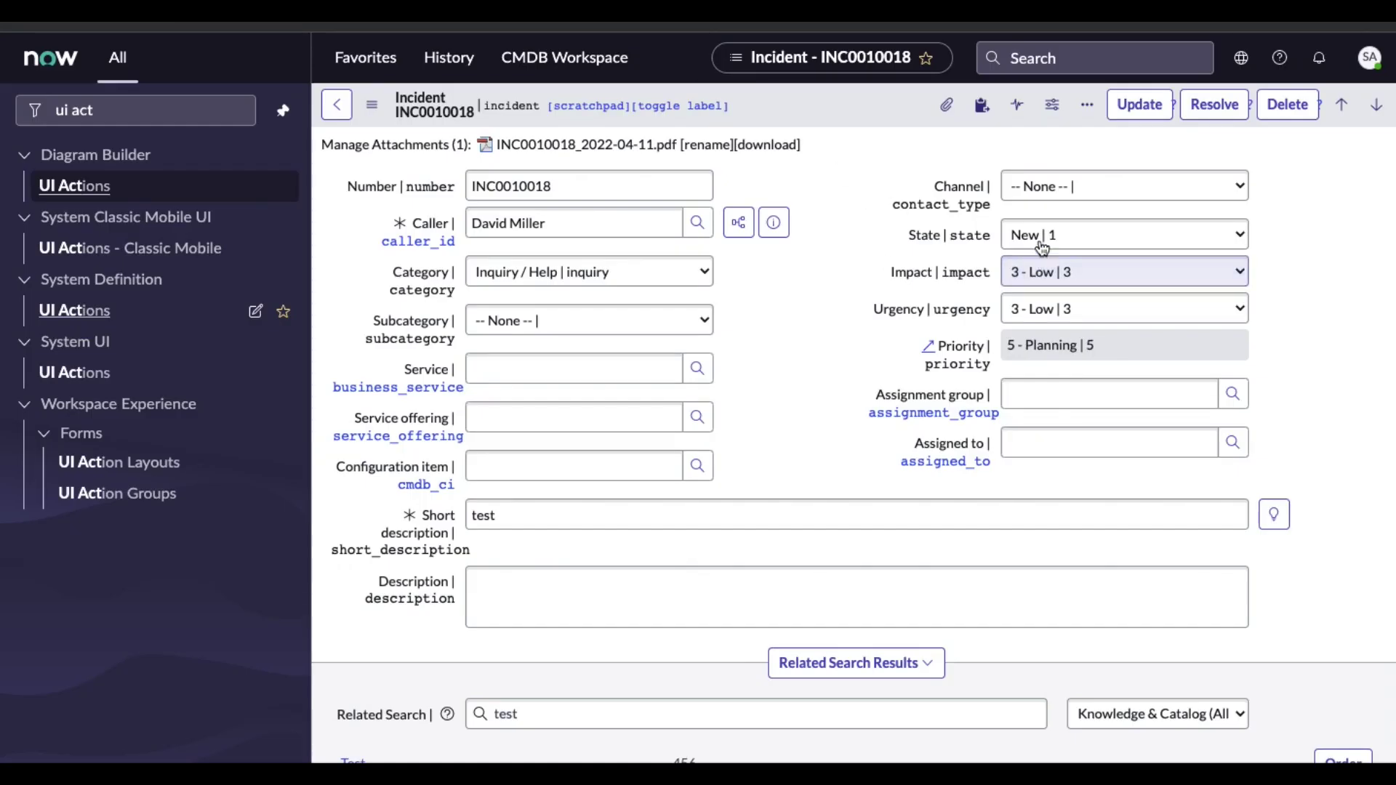
Check the New state's value on the incident, then set the Condition to current.state==1
left_click(1042, 250)
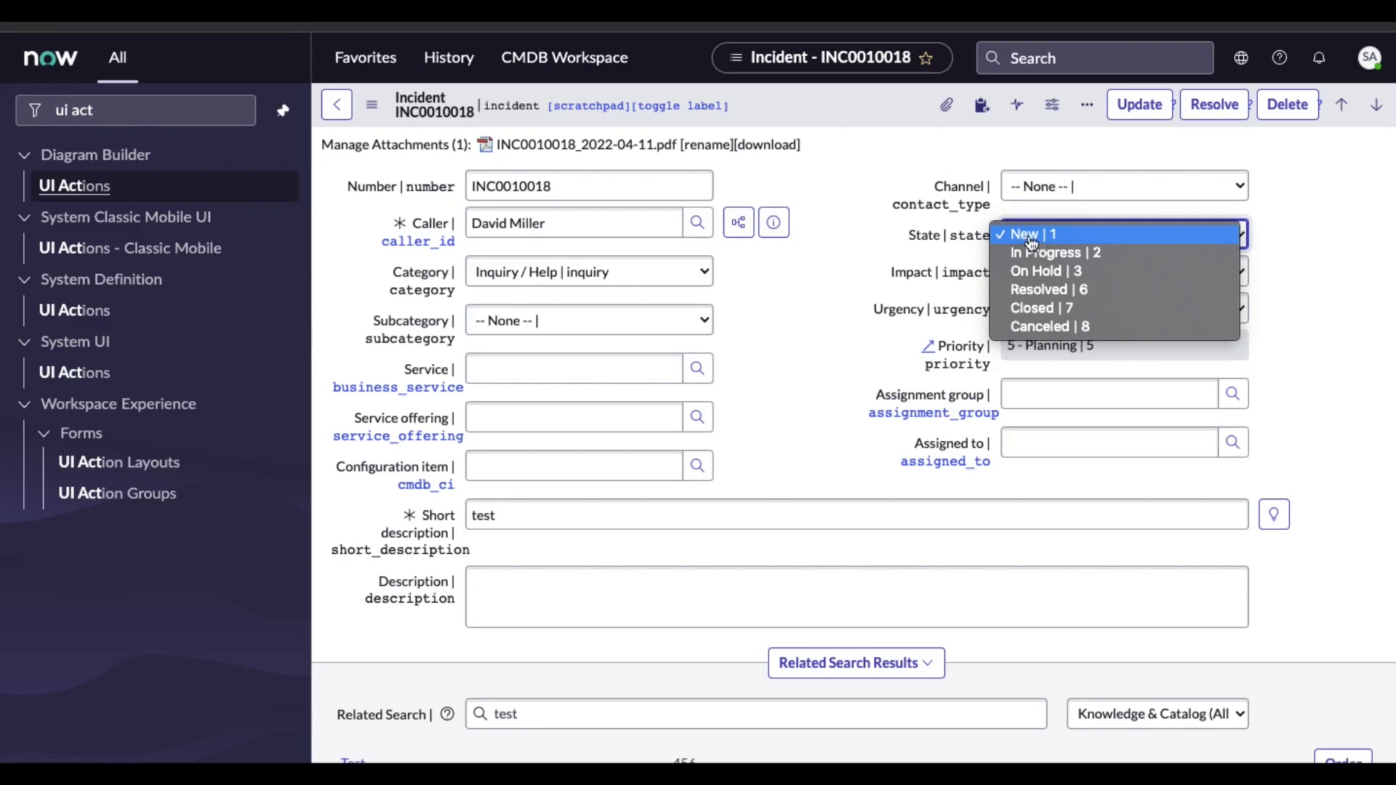
key("Escape")
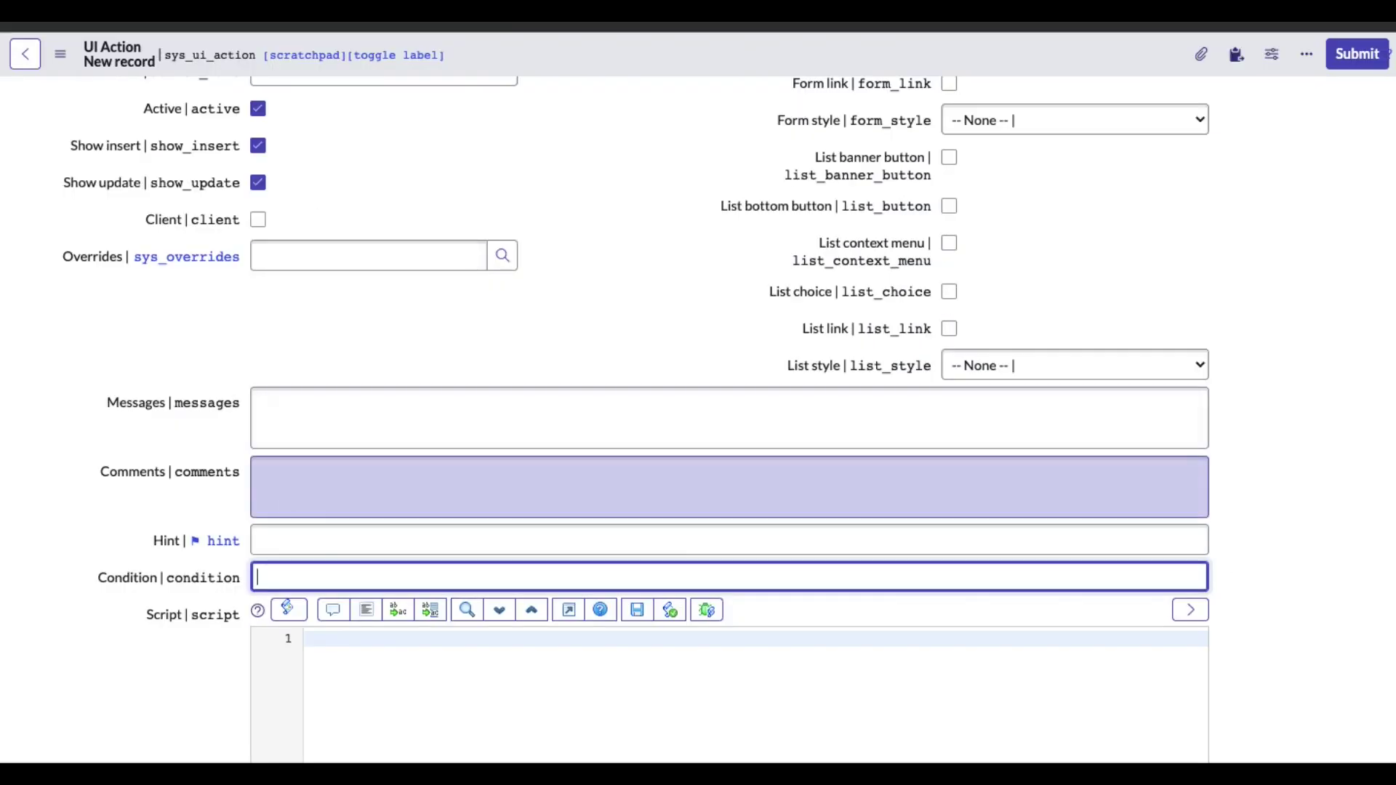
type("current.state==1")
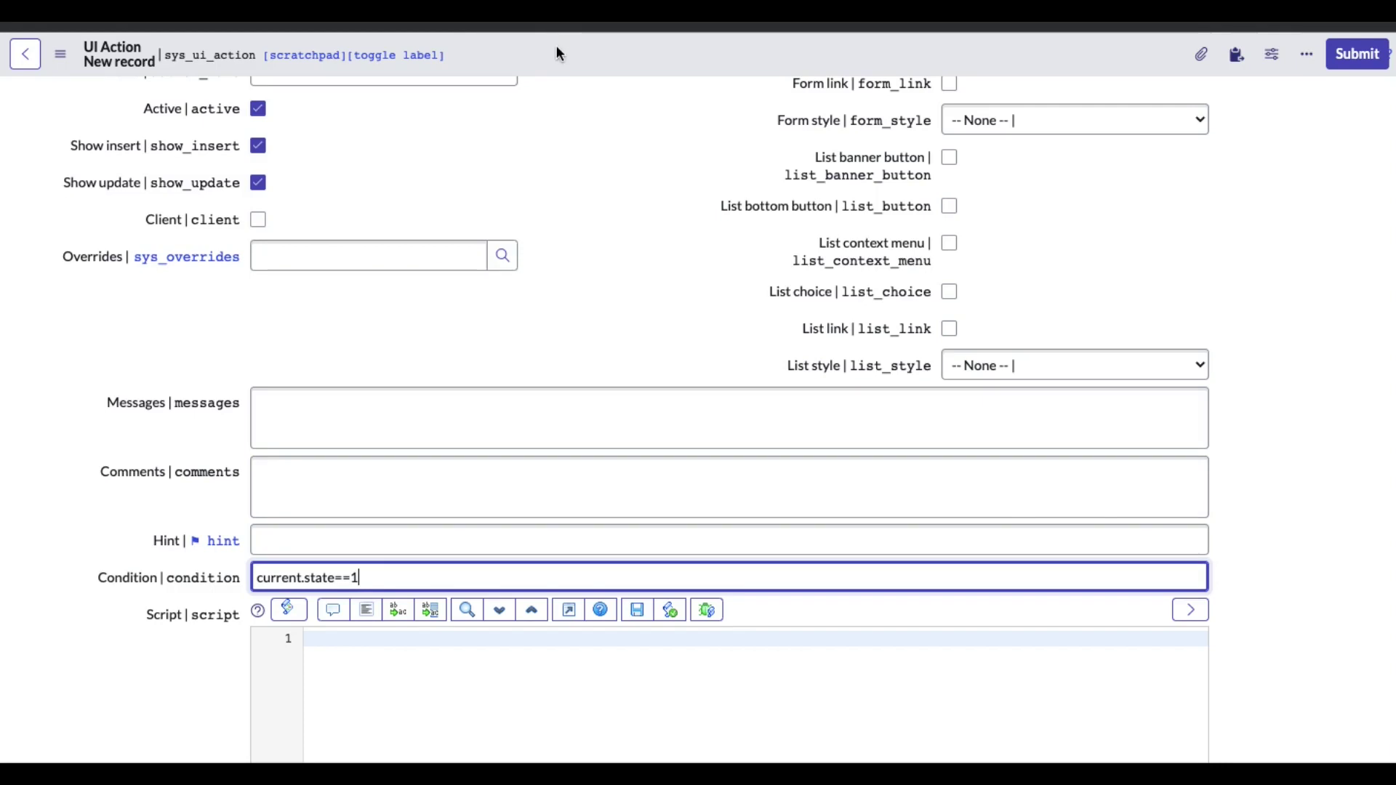
Save the In Progress UI Action from the form header's context menu
right_click(560, 55)
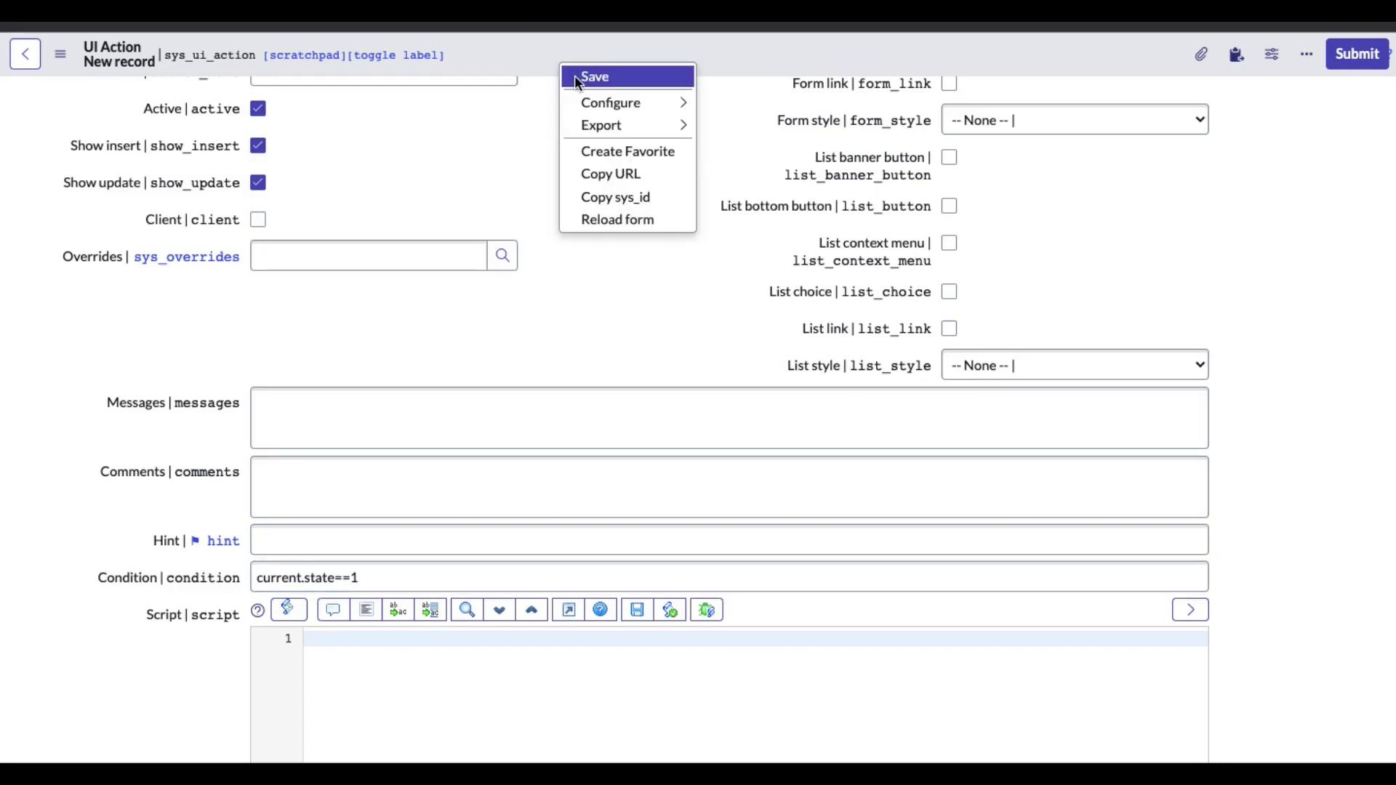
left_click(578, 78)
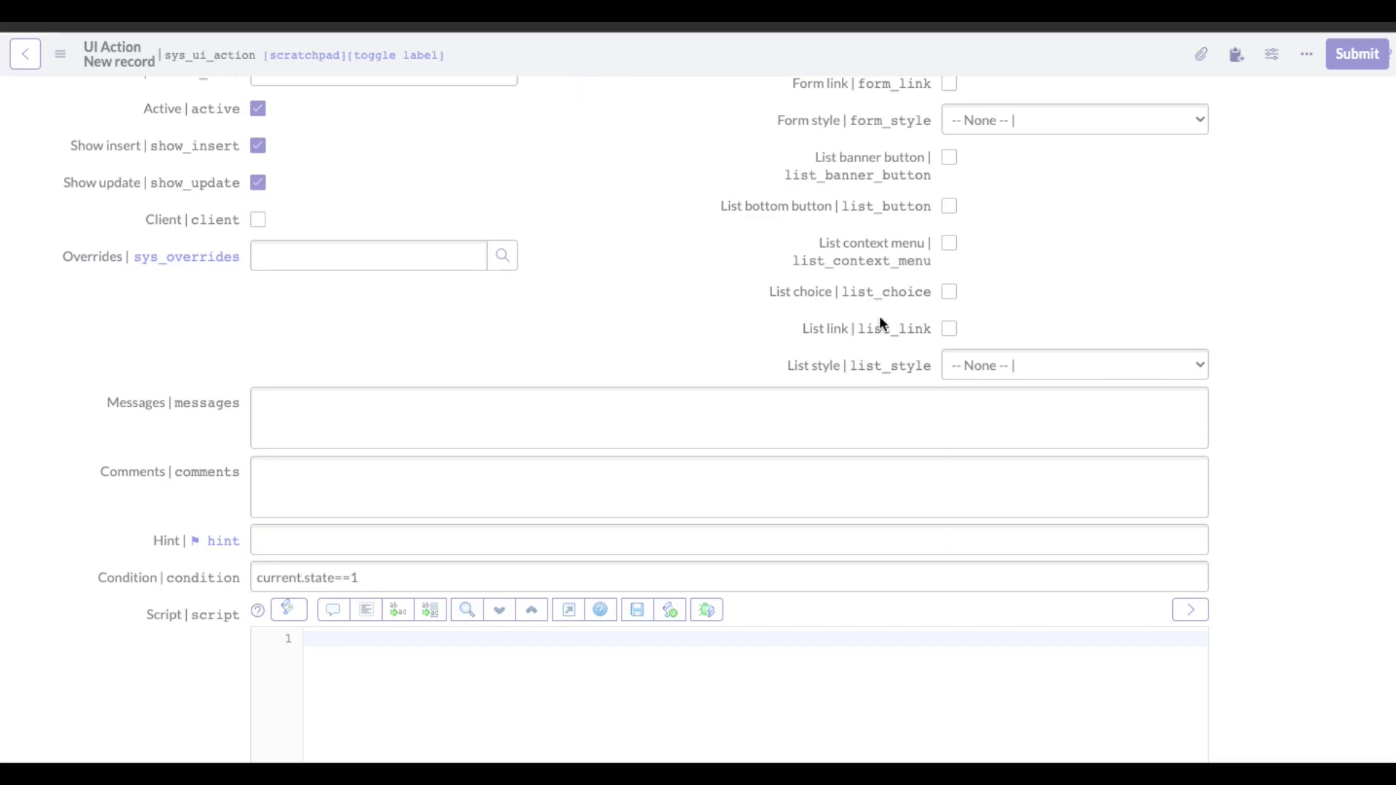
scroll(880, 315, "up", 2)
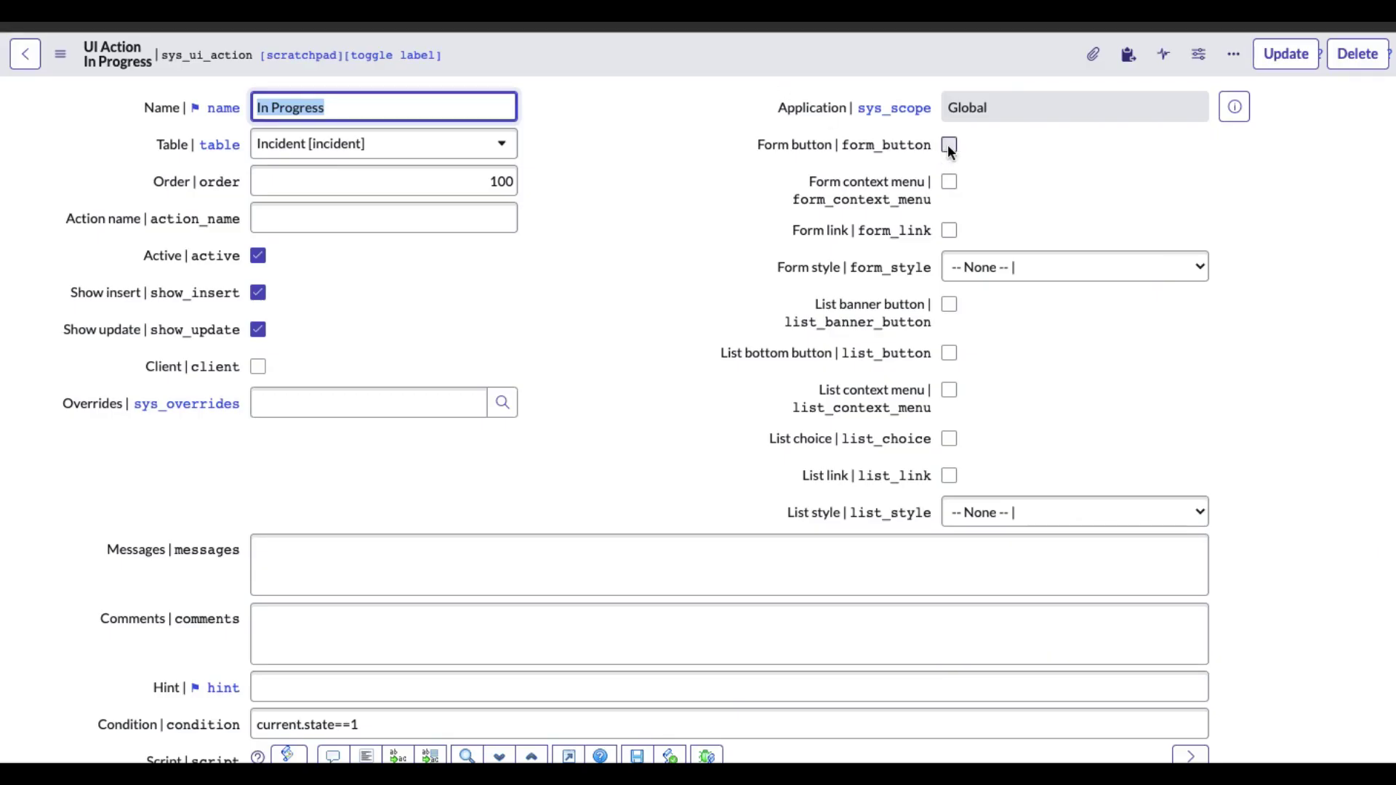
Make the action a Form button with Order 0 and save the UI Action
left_click(950, 145)
left_click(503, 182)
key("BackSpace")
key("BackSpace")
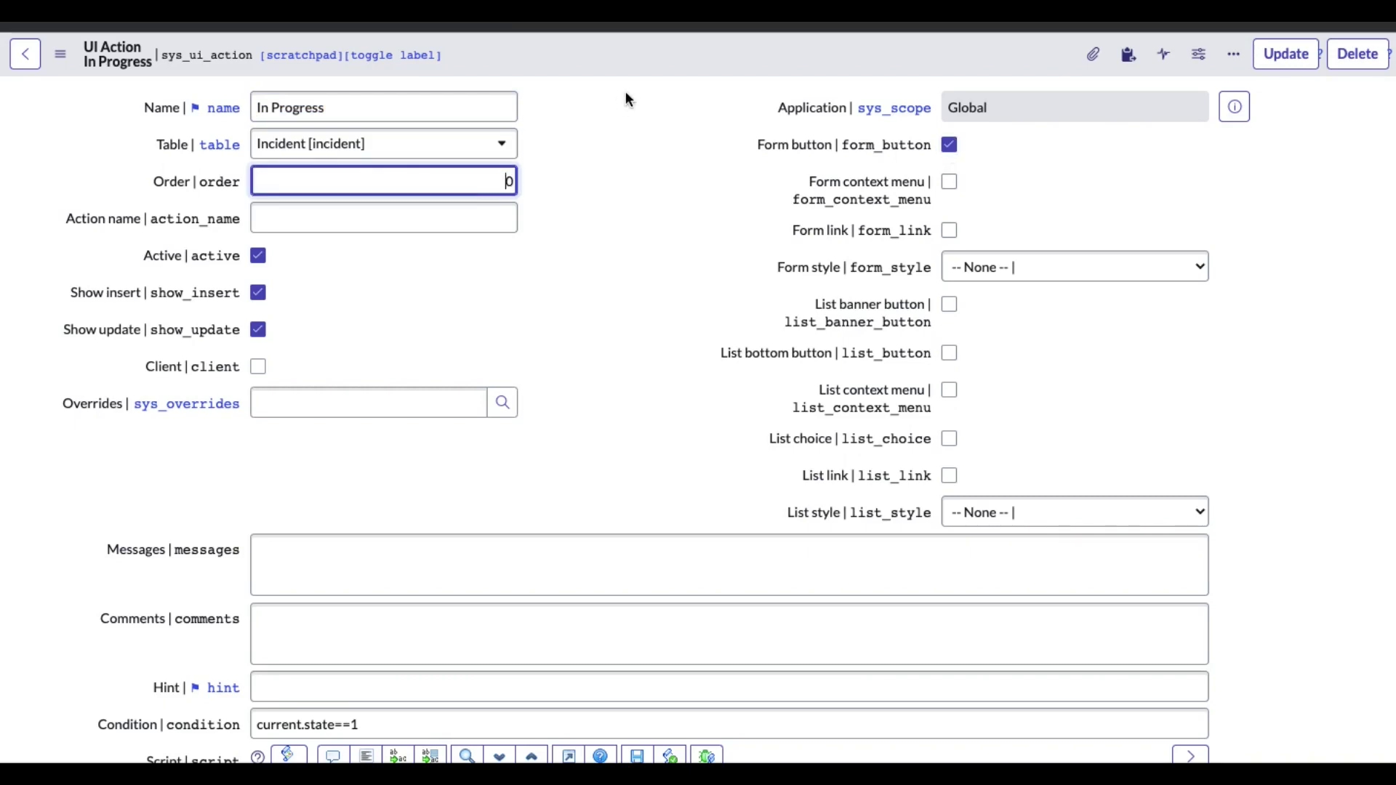
right_click(634, 73)
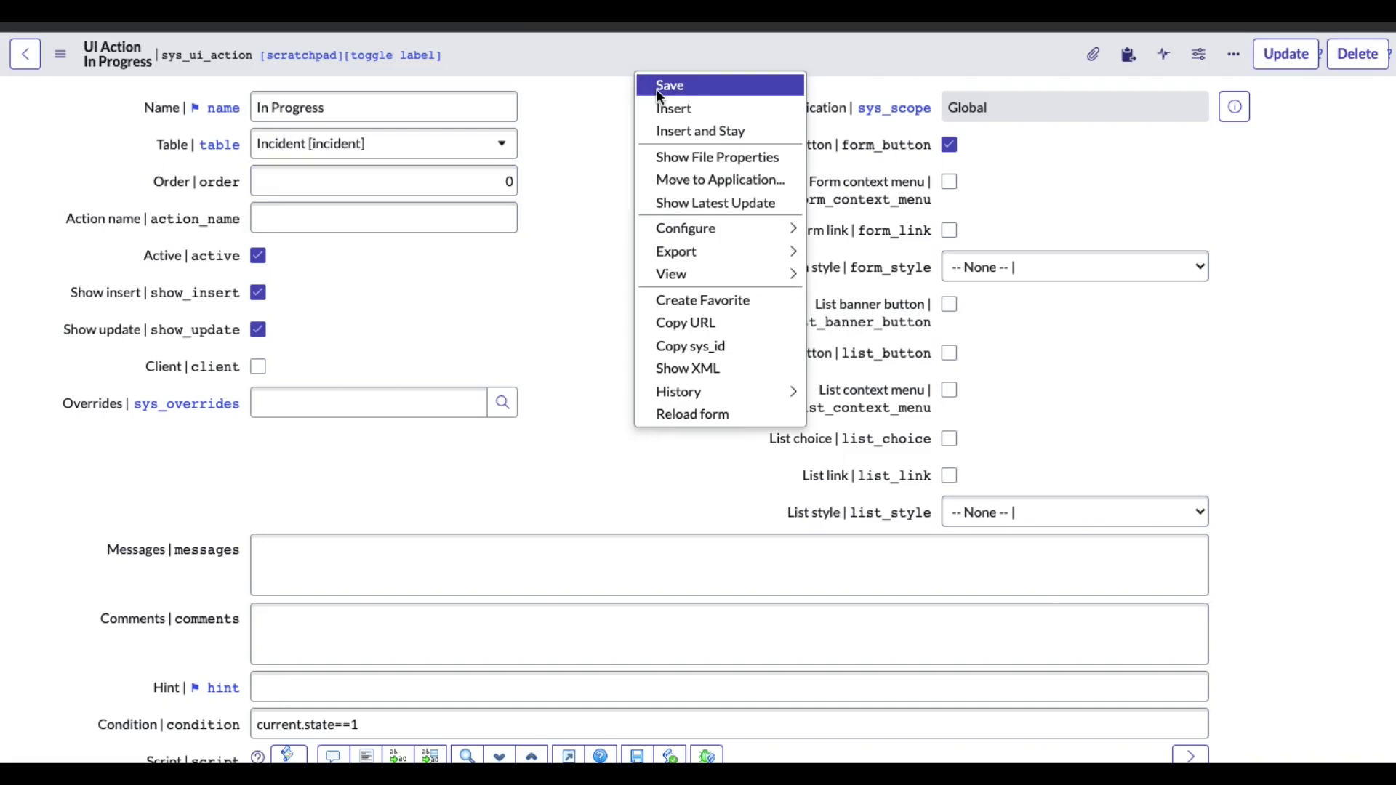
left_click(657, 90)
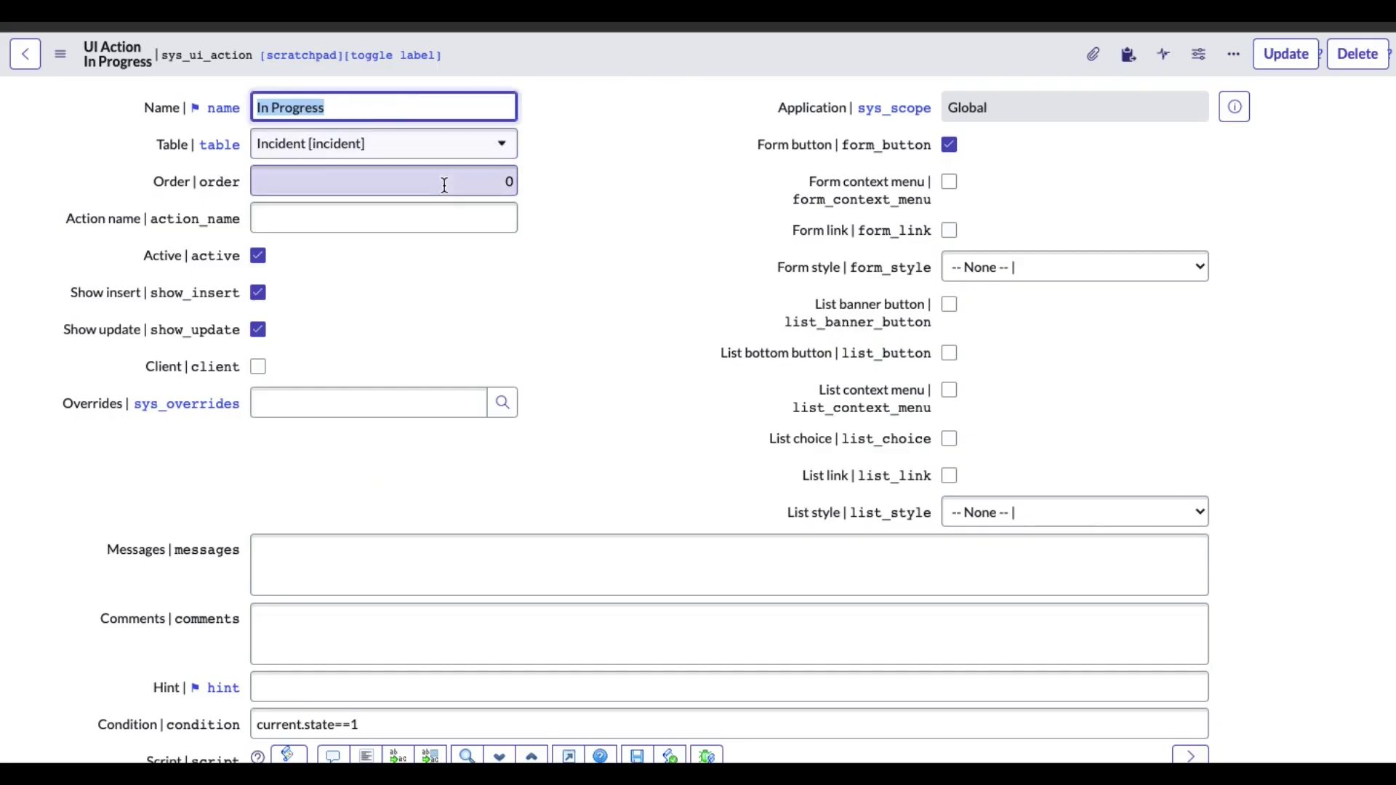
Enter -100 in the field and set the incident state to On Hold
left_click(505, 182)
type("-1")
type("00")
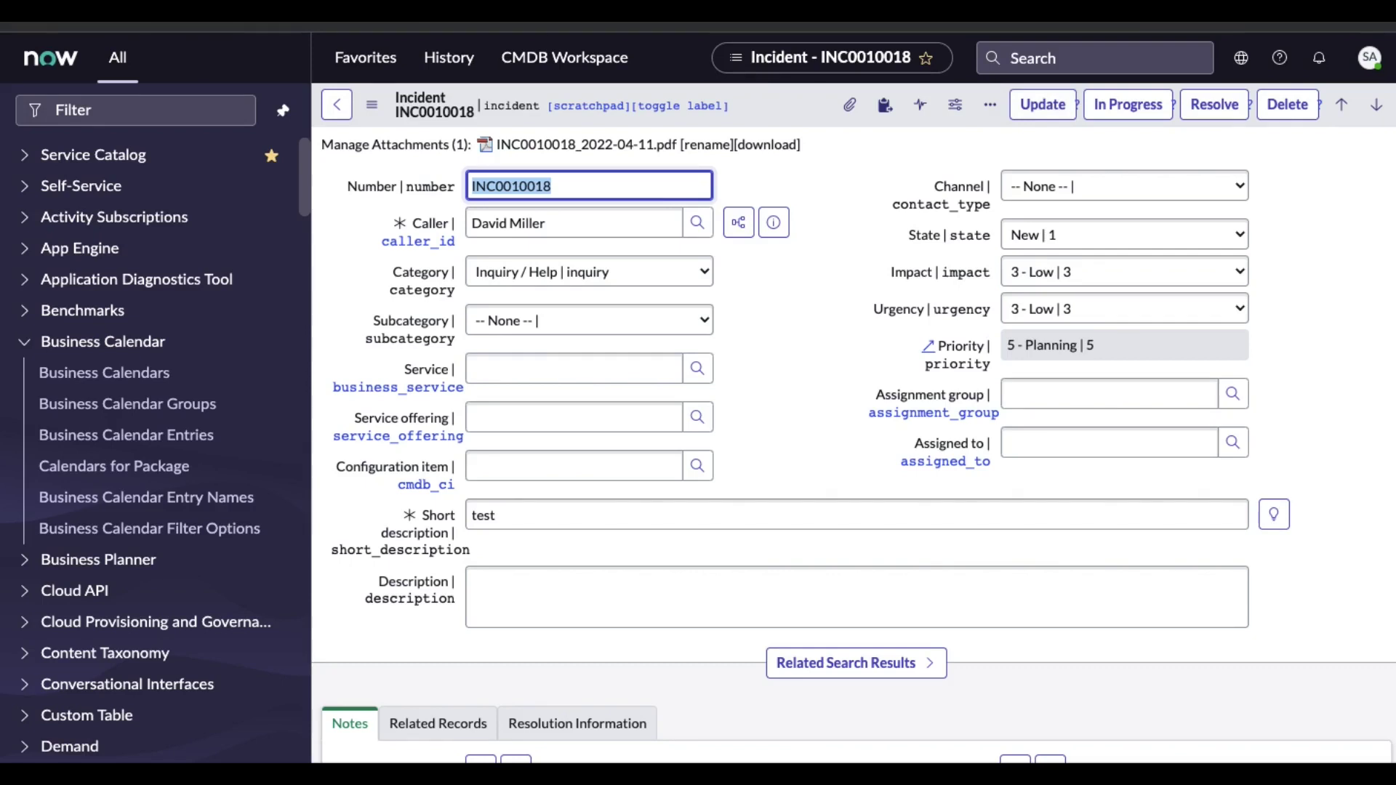
left_click(1042, 256)
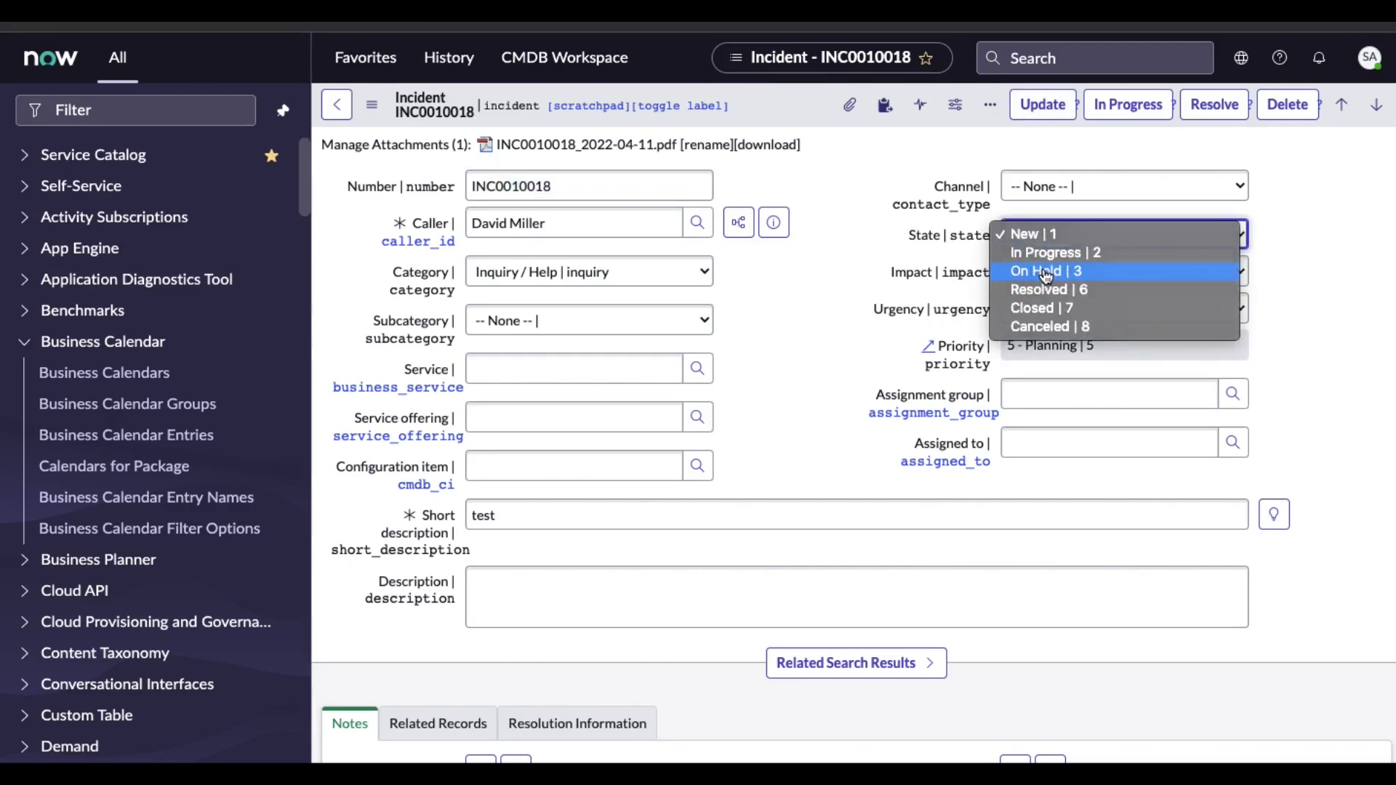
left_click(1046, 270)
Change the incident state to Canceled, save it, and dismiss the alert
right_click(766, 102)
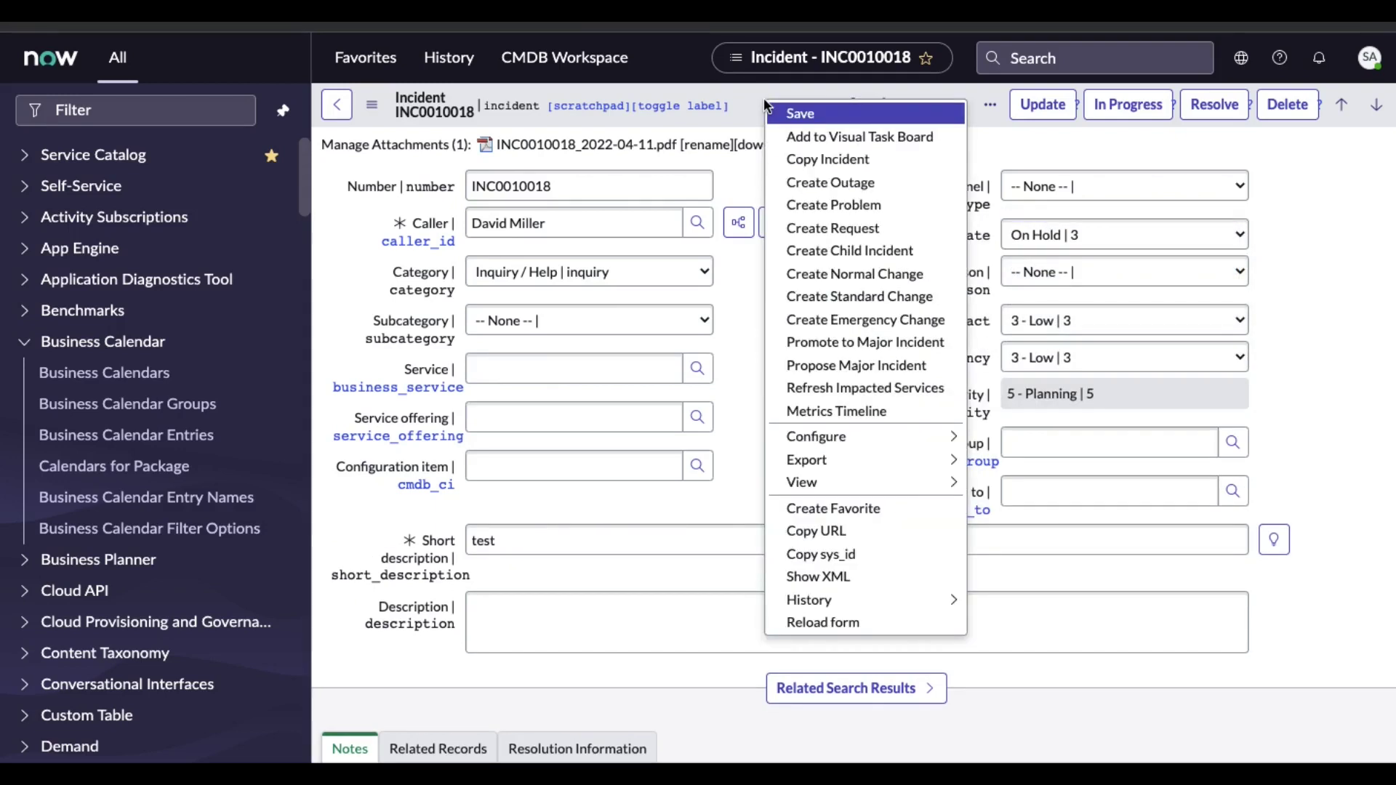
left_click(1088, 254)
left_click(988, 252)
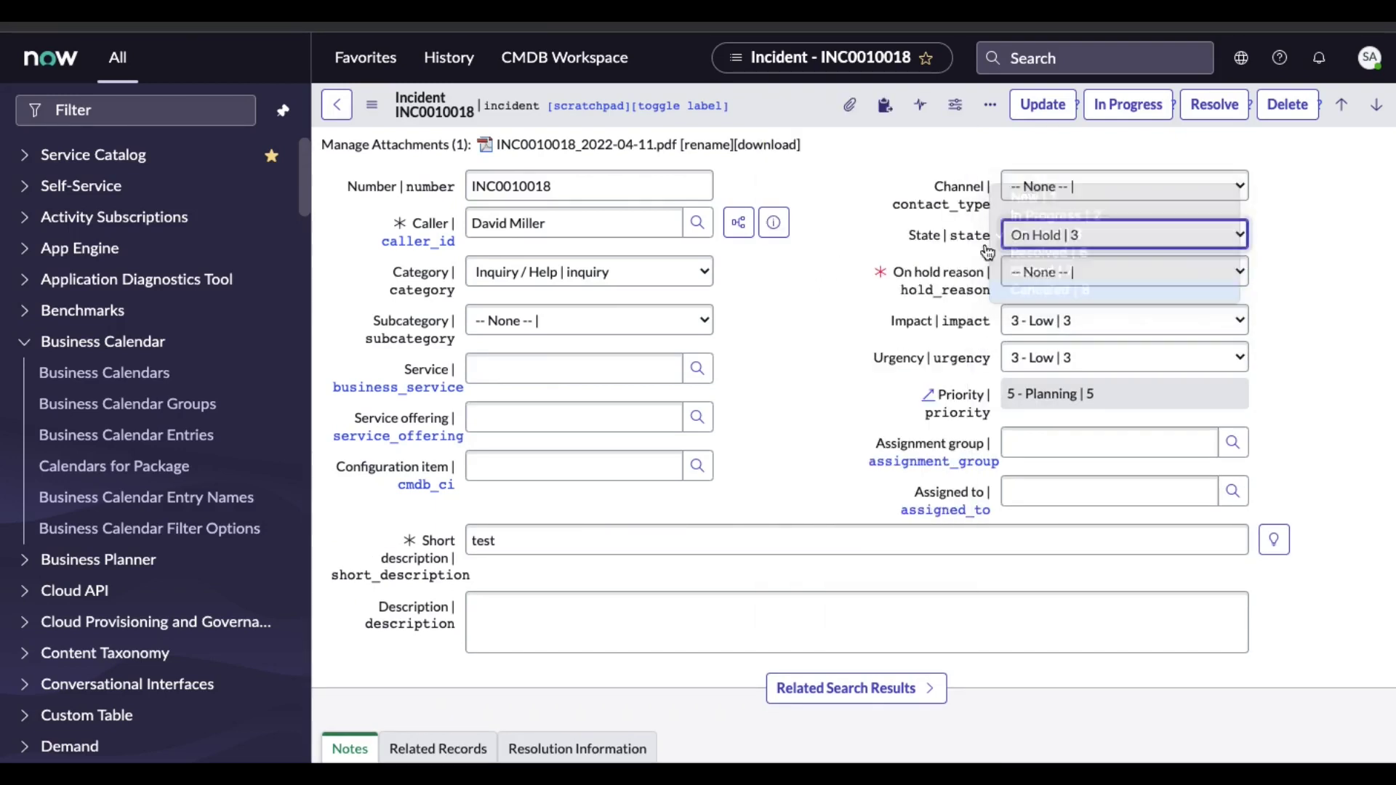
right_click(775, 115)
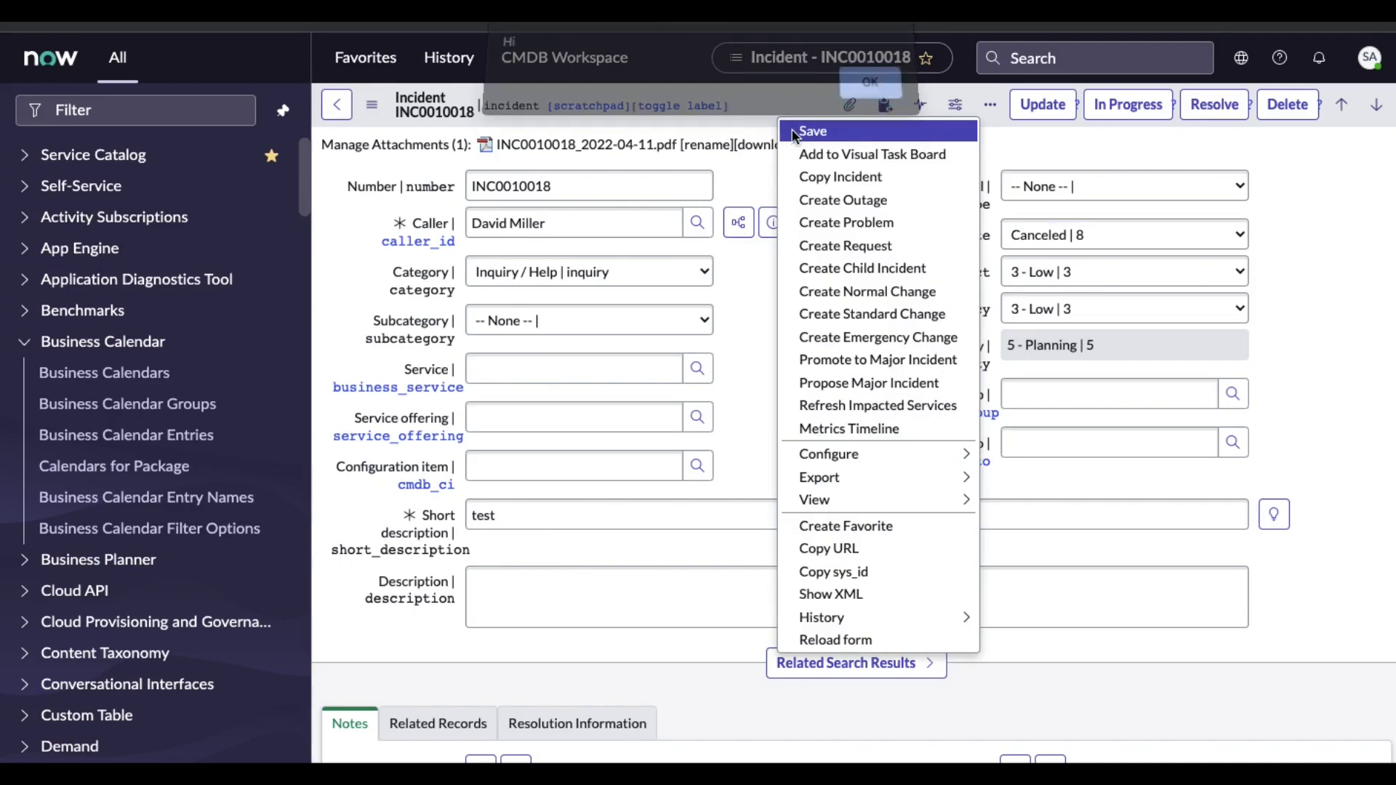
left_click(872, 88)
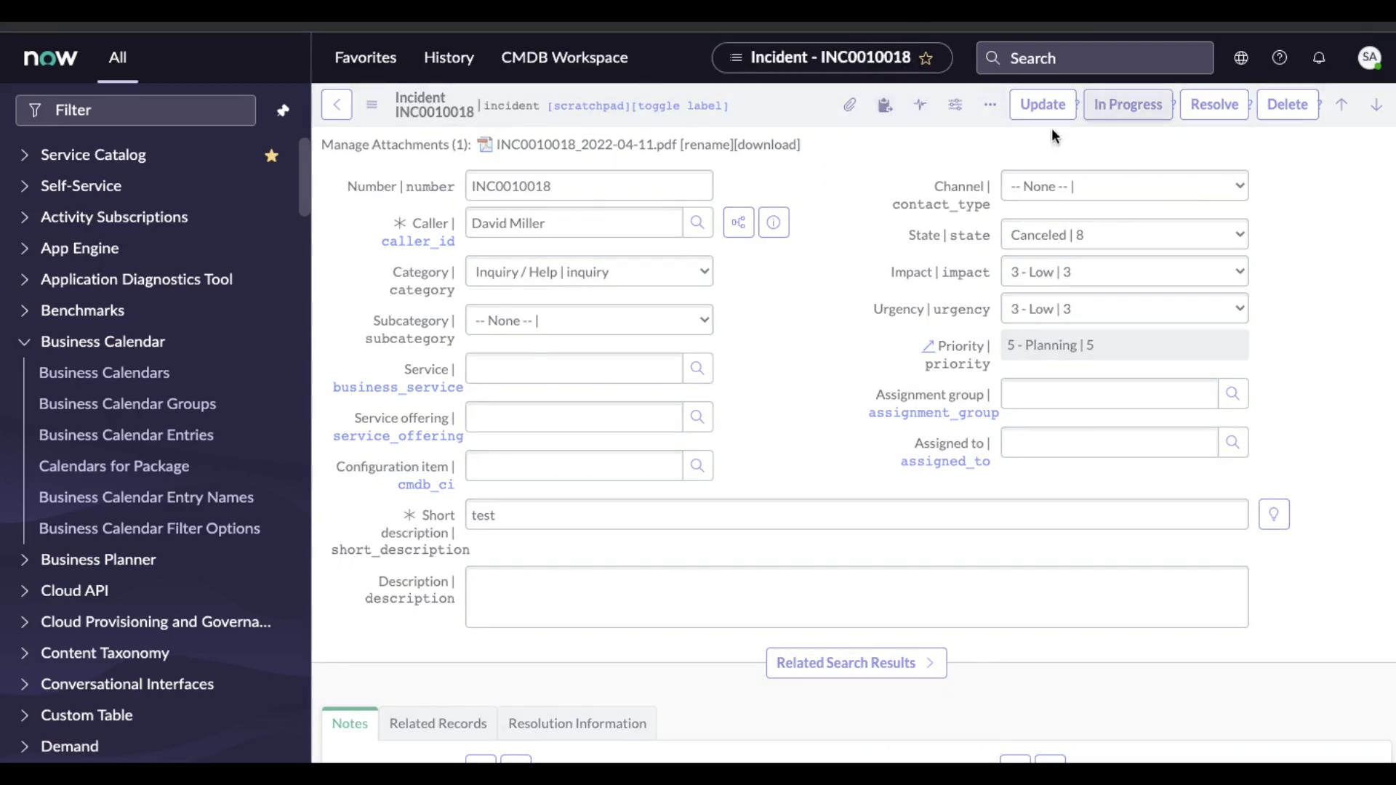